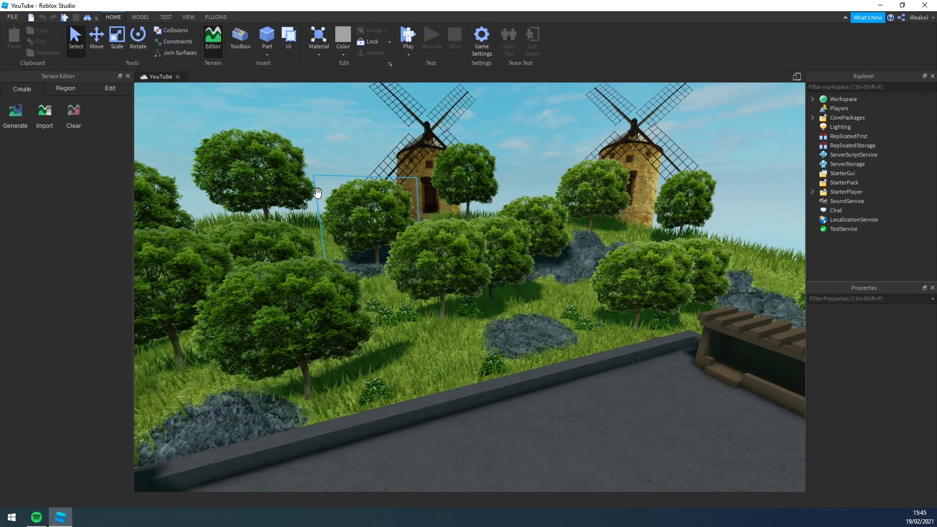
- Look over the windmill island's trees, rocks and paved courtyard from above and up close
{"action": "right_click_drag", "start_coordinate": [308, 177], "coordinate": [332, 152]}
{"action": "scroll", "coordinate": [332, 152], "scroll_direction": "down", "scroll_amount": 3}
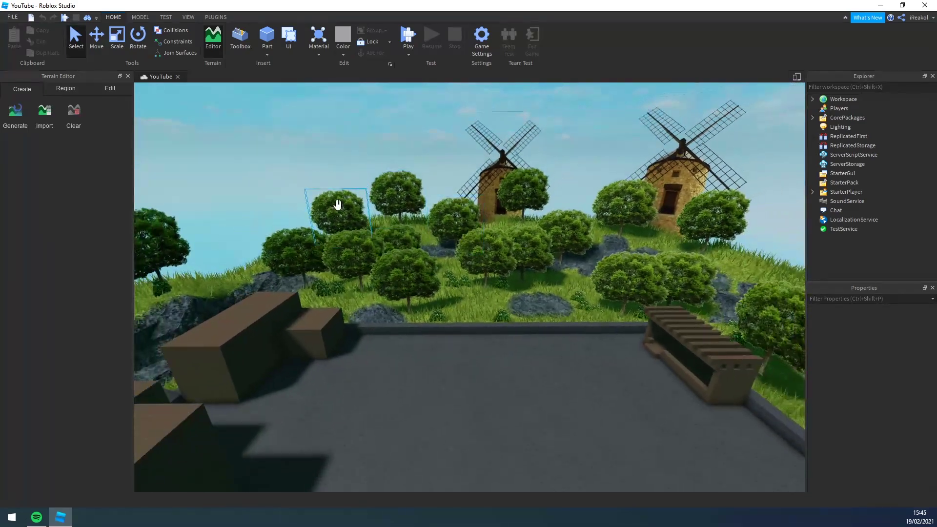
{"action": "right_click_drag", "start_coordinate": [412, 235], "coordinate": [456, 241]}
{"action": "key", "text": "w"}
{"action": "key", "text": "w"}
{"action": "key", "text": "s"}
{"action": "scroll", "coordinate": [405, 111], "scroll_direction": "down", "scroll_amount": 3}
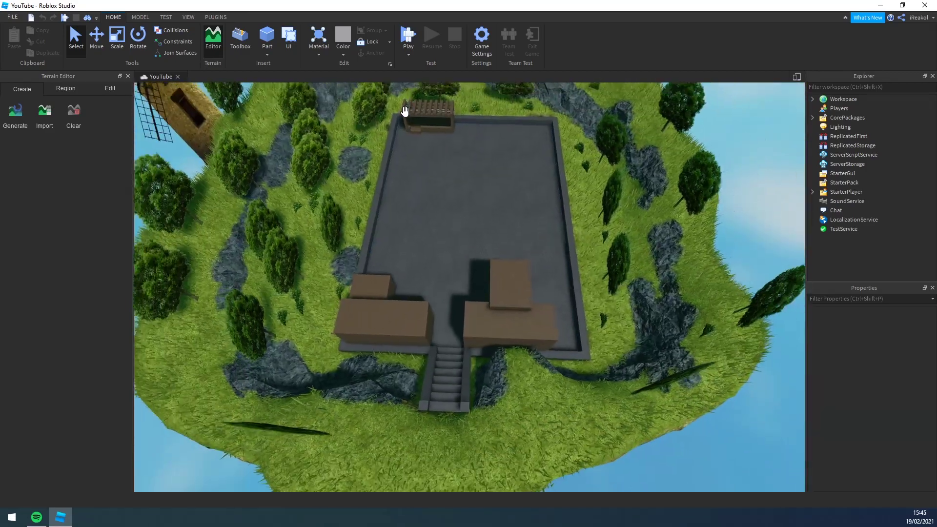
{"action": "right_click_drag", "start_coordinate": [404, 111], "coordinate": [569, 162]}
{"action": "scroll", "coordinate": [484, 170], "scroll_direction": "down", "scroll_amount": 5}
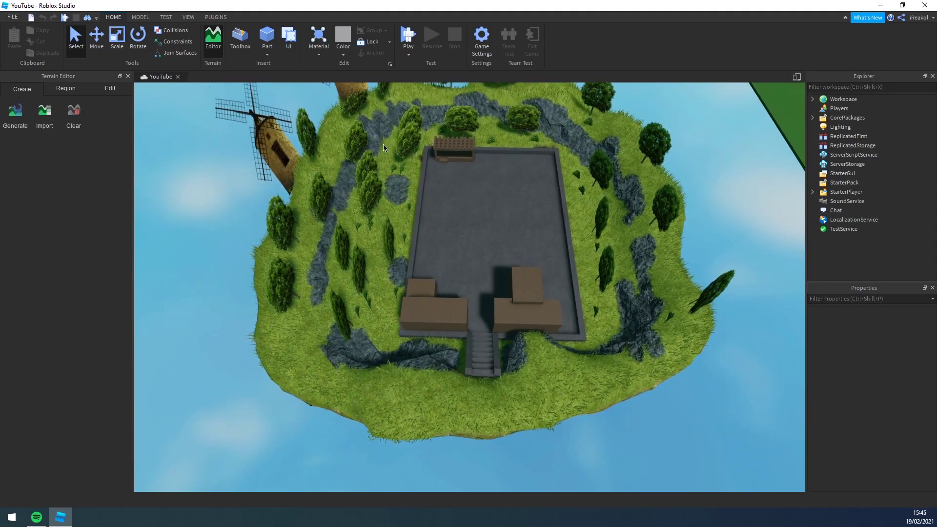
{"action": "scroll", "coordinate": [428, 171], "scroll_direction": "up", "scroll_amount": 5}
{"action": "right_click_drag", "start_coordinate": [428, 171], "coordinate": [485, 261]}
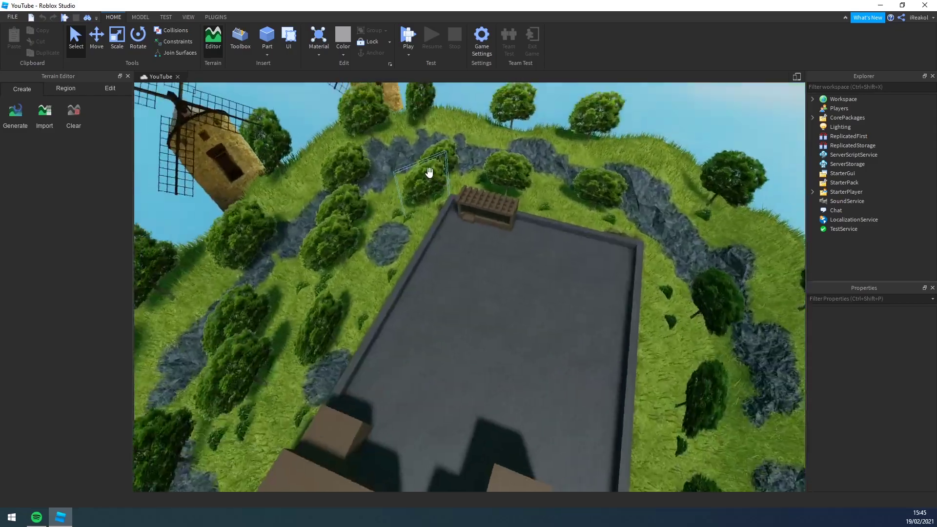
{"action": "key", "text": "w"}
{"action": "key", "text": "d"}
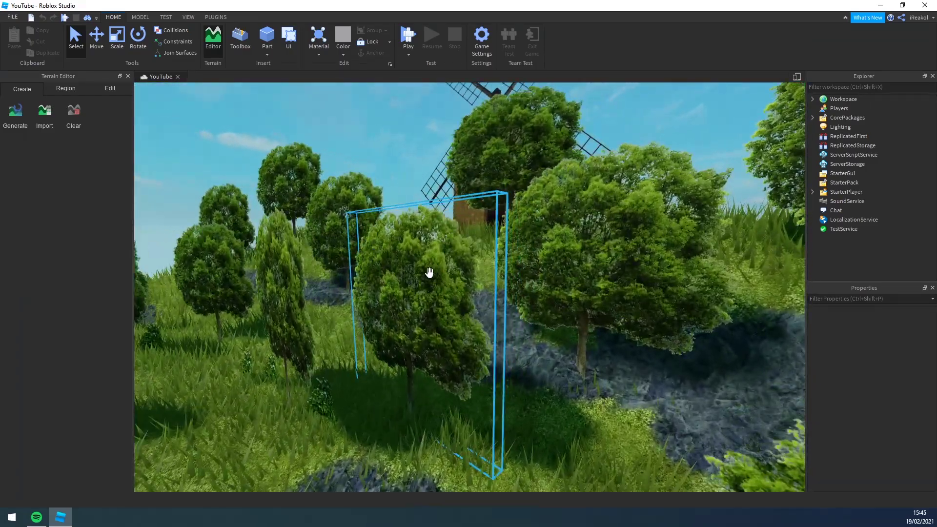
{"action": "right_click_drag", "start_coordinate": [429, 274], "coordinate": [502, 260]}
{"action": "key", "text": "s"}
{"action": "key", "text": "w"}
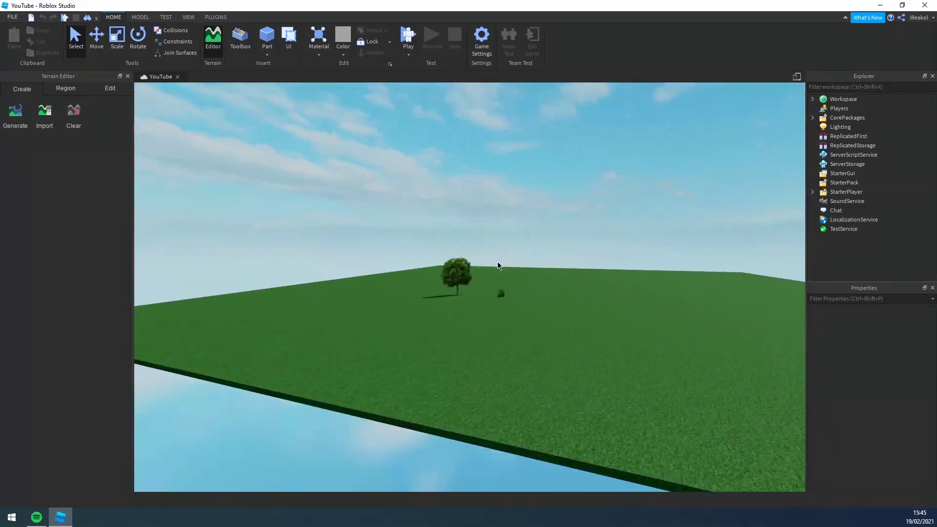
- Examine the sample tree and flowering bush standing on the flat green baseplate
{"action": "scroll", "coordinate": [498, 266], "scroll_direction": "up", "scroll_amount": 8}
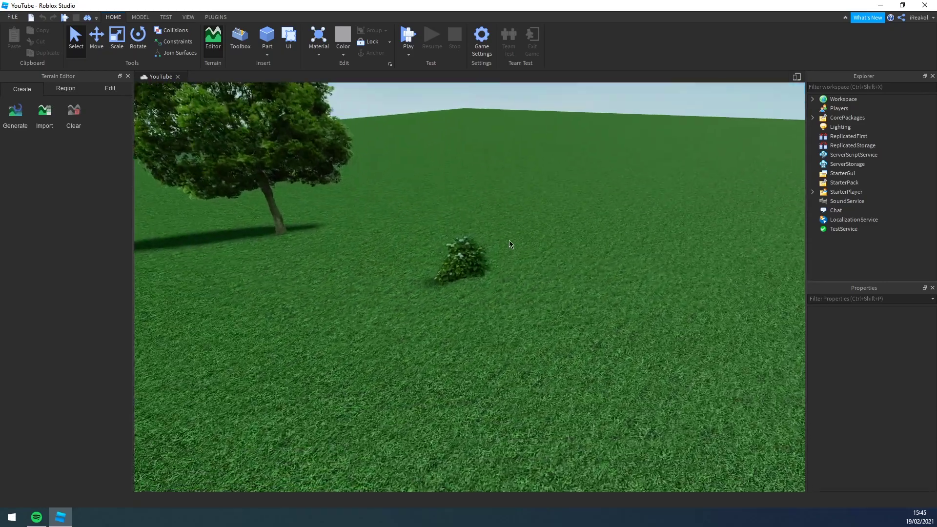
{"action": "scroll", "coordinate": [507, 244], "scroll_direction": "up", "scroll_amount": 4}
{"action": "left_click", "coordinate": [492, 242]}
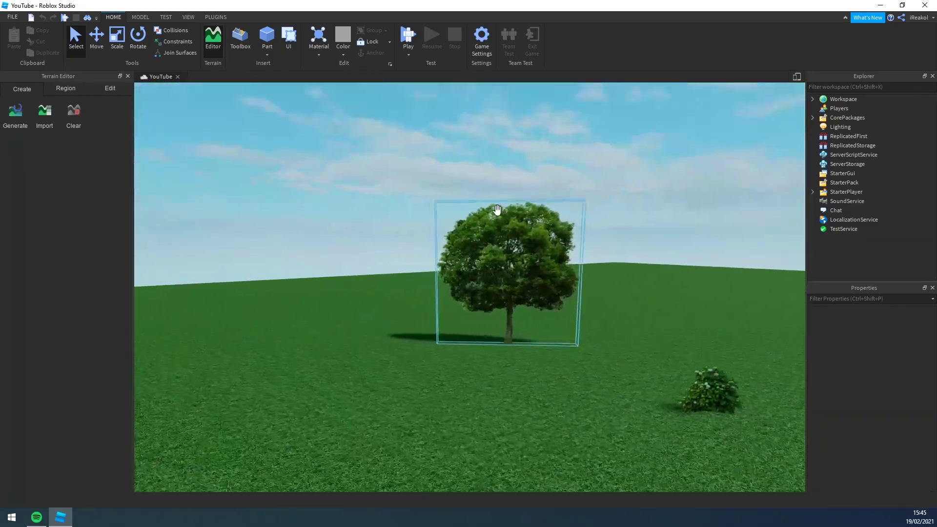
{"action": "scroll", "coordinate": [467, 248], "scroll_direction": "up", "scroll_amount": 4}
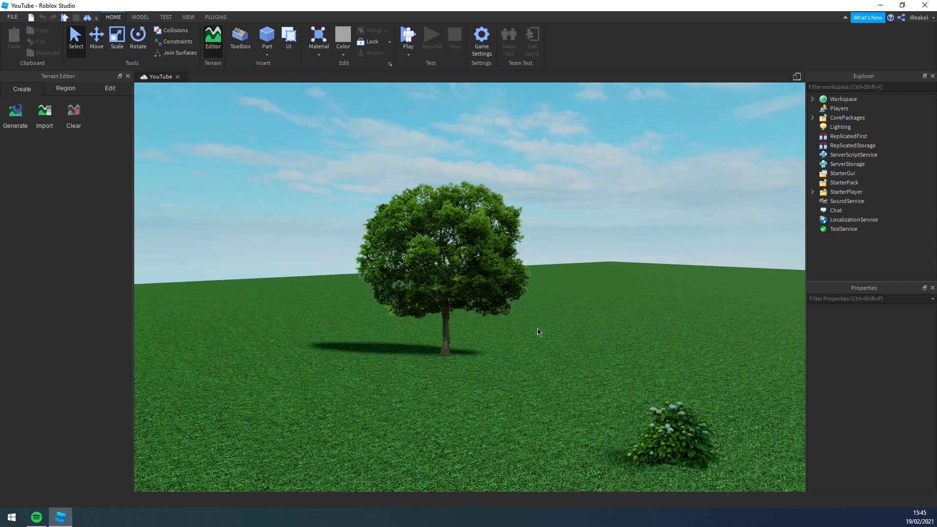
{"action": "key", "text": "a"}
{"action": "key", "text": "s"}
{"action": "key", "text": "d"}
- Check the sample tree part's appearance properties and view the tree from farther away
{"action": "left_click", "coordinate": [523, 220]}
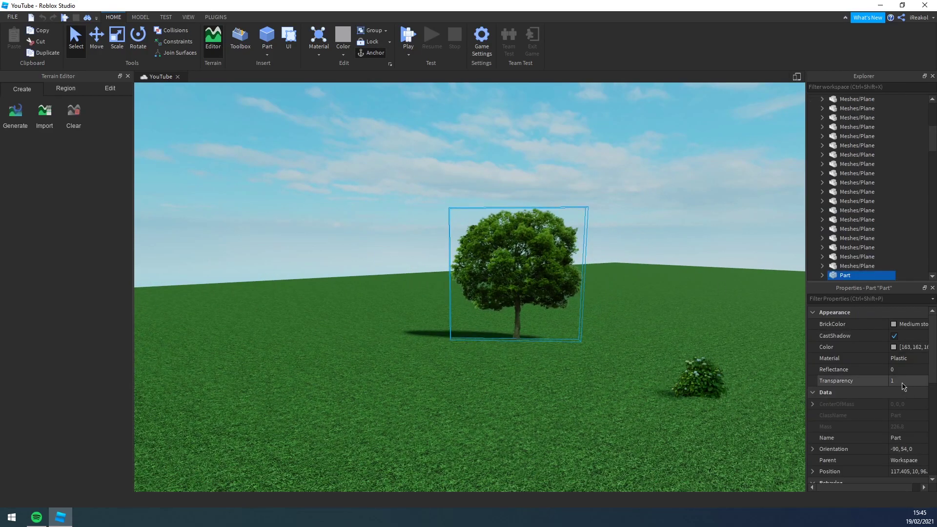
{"action": "left_click", "coordinate": [619, 211]}
{"action": "scroll", "coordinate": [619, 211], "scroll_direction": "up", "scroll_amount": 3}
{"action": "right_click_drag", "start_coordinate": [619, 211], "coordinate": [501, 232]}
{"action": "key", "text": "s"}
{"action": "key", "text": "d"}
{"action": "key", "text": "w"}
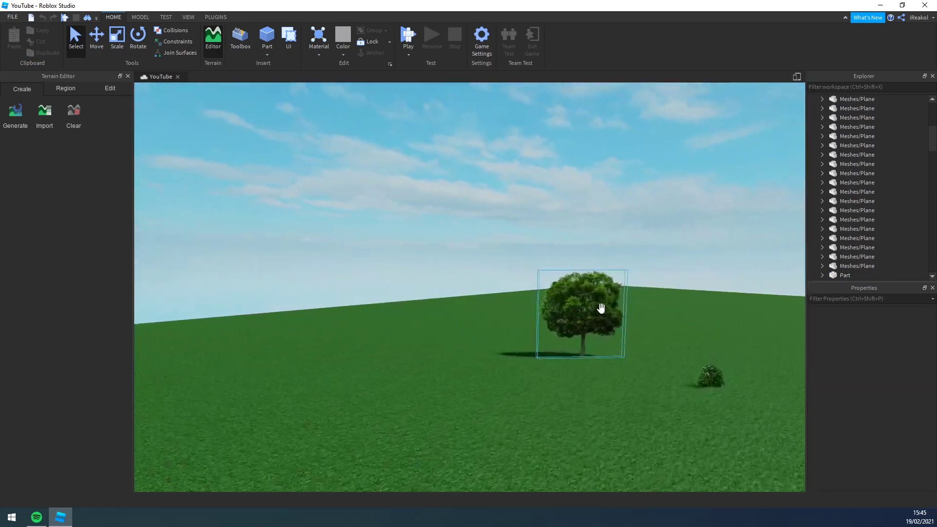
- Move the tree part across the baseplate away from the bush and deselect it
{"action": "left_click_drag", "start_coordinate": [557, 375], "coordinate": [499, 358]}
{"action": "key", "text": "w"}
{"action": "right_click_drag", "start_coordinate": [498, 358], "coordinate": [498, 358]}
{"action": "key", "text": "a"}
{"action": "key", "text": "d"}
{"action": "left_click_drag", "start_coordinate": [498, 358], "coordinate": [326, 341]}
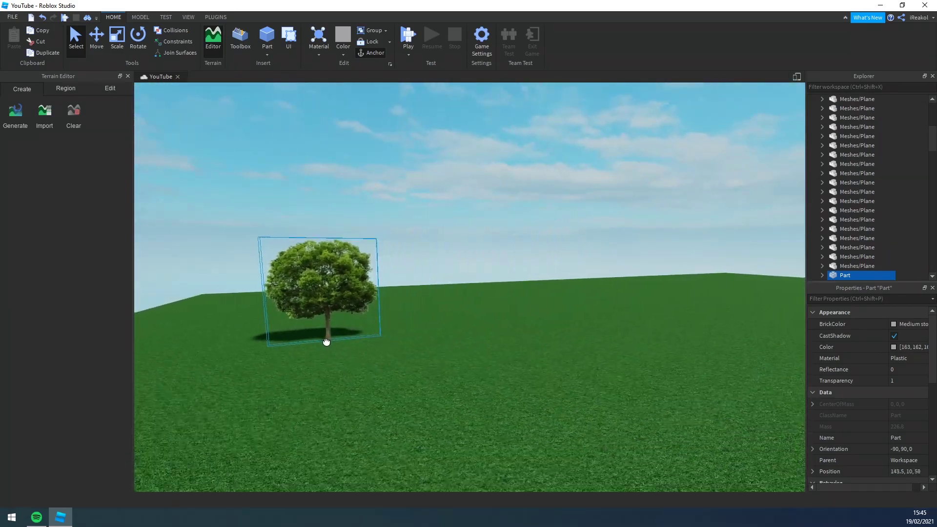
{"action": "right_click_drag", "start_coordinate": [484, 336], "coordinate": [484, 336]}
{"action": "left_click_drag", "start_coordinate": [471, 320], "coordinate": [526, 280]}
{"action": "left_click", "coordinate": [600, 246]}
{"action": "key", "text": "a"}
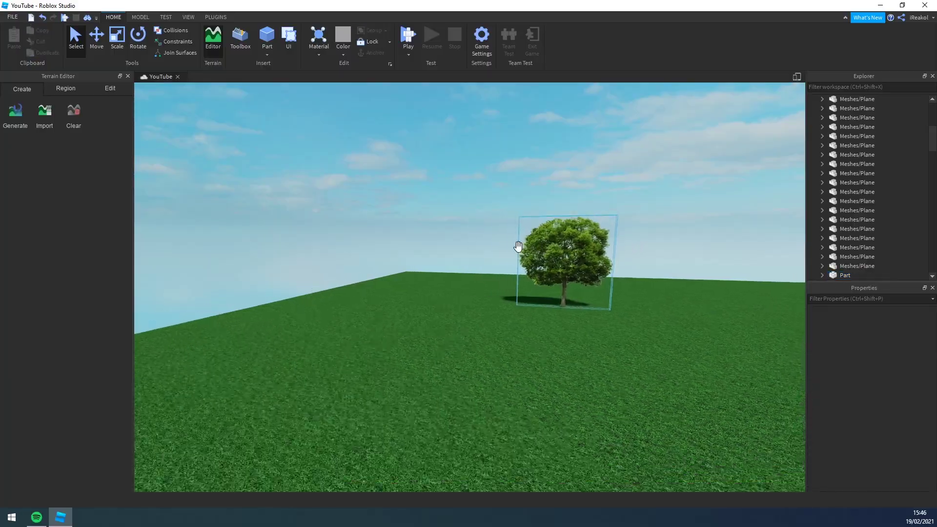
- Move the tree part back near the bush and rotate it to orientation -90, 0, 0
{"action": "right_click_drag", "start_coordinate": [516, 244], "coordinate": [475, 255]}
{"action": "key", "text": "ctrl+r"}
{"action": "left_click_drag", "start_coordinate": [454, 387], "coordinate": [529, 317]}
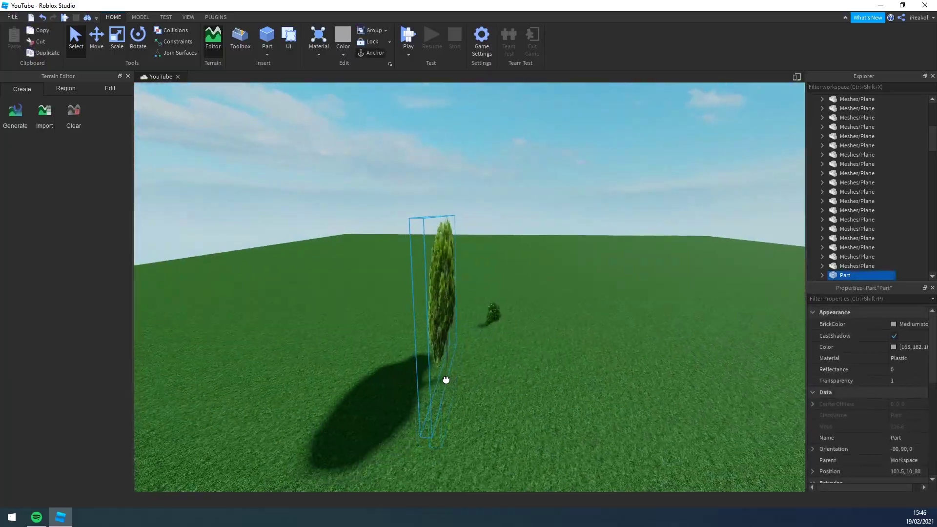
{"action": "key", "text": "ctrl+r"}
{"action": "key", "text": "d"}
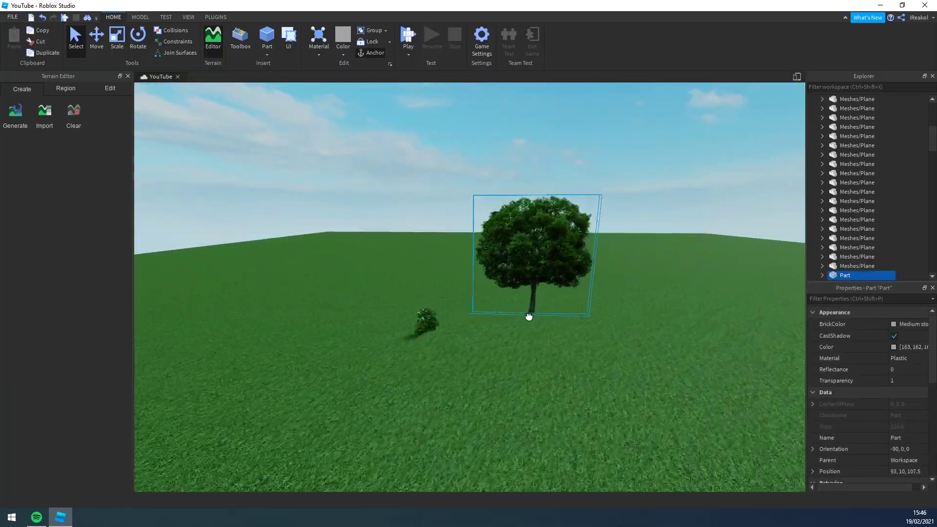
{"action": "key", "text": "w"}
- Examine the flowering bush up close and from several sides
{"action": "right_click_drag", "start_coordinate": [529, 318], "coordinate": [578, 272]}
{"action": "left_click", "coordinate": [567, 350]}
{"action": "key", "text": "d"}
{"action": "key", "text": "a"}
{"action": "key", "text": "s"}
{"action": "key", "text": "a"}
{"action": "key", "text": "w"}
{"action": "key", "text": "s"}
{"action": "key", "text": "s"}
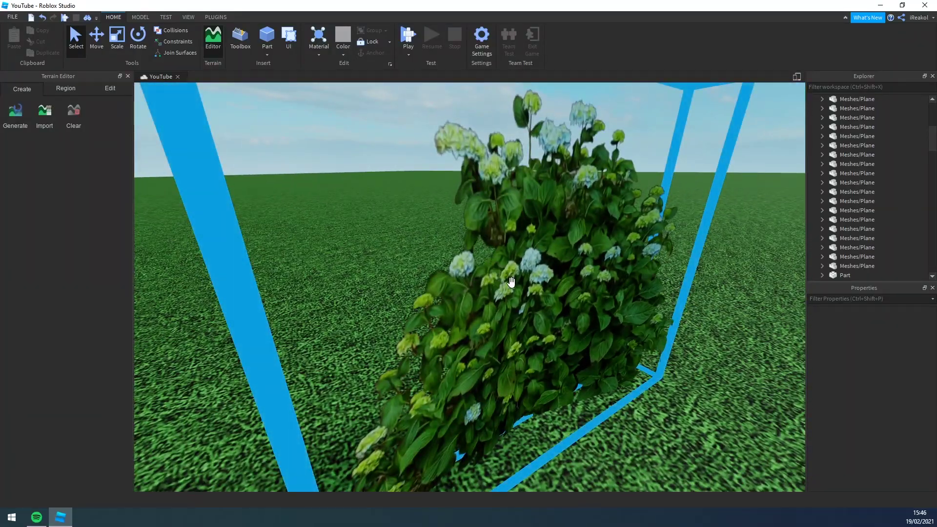
{"action": "key", "text": "s"}
{"action": "key", "text": "d"}
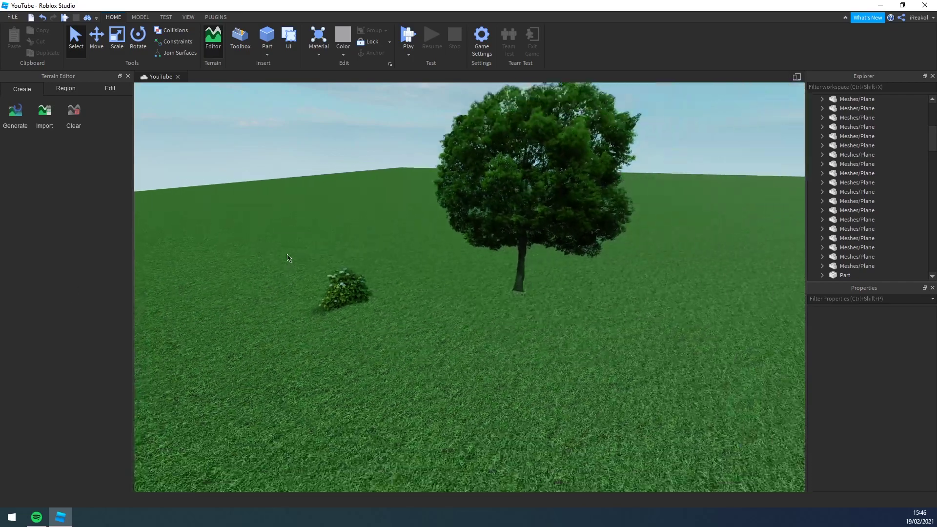
- Shift the tree part on the grass to about position 82, 10, 116.5
{"action": "right_click_drag", "start_coordinate": [288, 259], "coordinate": [458, 268]}
{"action": "key", "text": "w"}
{"action": "left_click_drag", "start_coordinate": [451, 381], "coordinate": [490, 371]}
{"action": "key", "text": "w"}
{"action": "right_click_drag", "start_coordinate": [515, 280], "coordinate": [585, 280]}
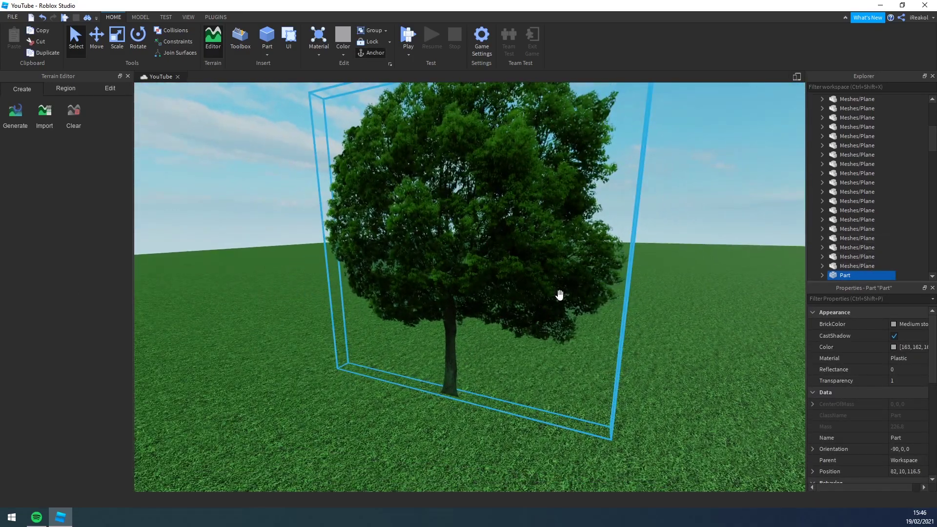
- Check the tree part's Transparency and show the properties of its child Texture
{"action": "left_click", "coordinate": [900, 379]}
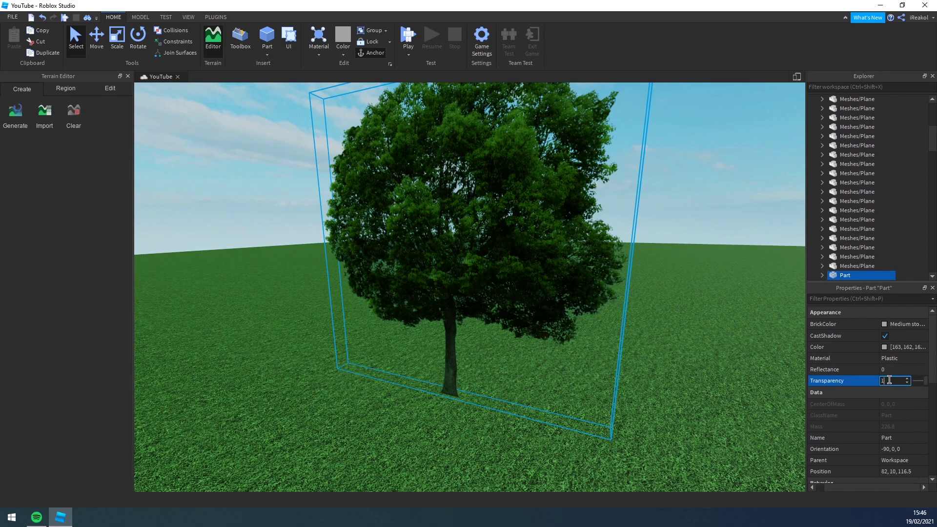
{"action": "scroll", "coordinate": [875, 258], "scroll_direction": "down", "scroll_amount": 1}
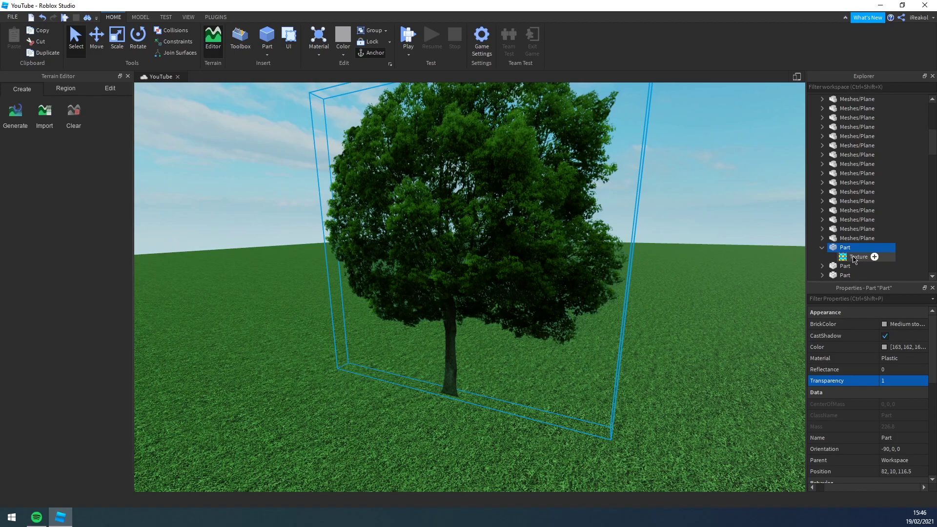
{"action": "left_click", "coordinate": [854, 259]}
{"action": "key", "text": "f"}
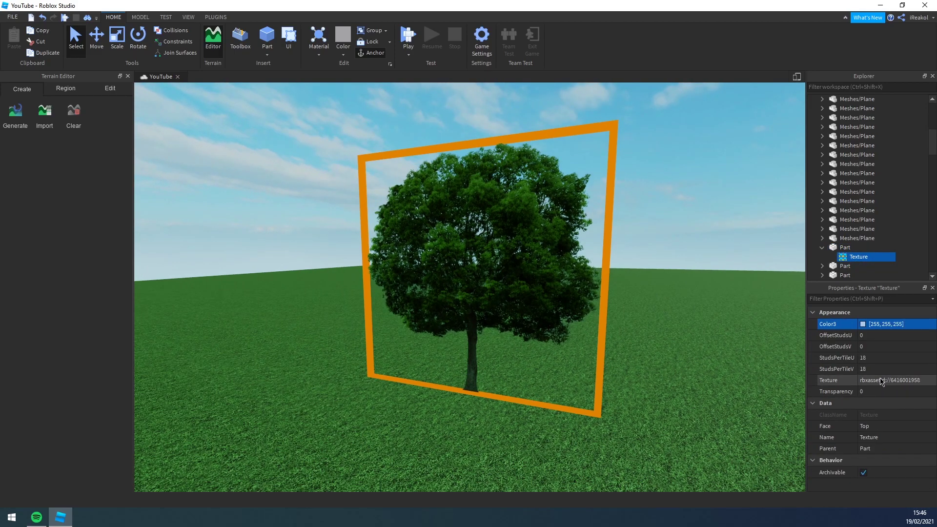
- Try StudsPerTileU values of 19 and 12 on the tree's Texture and restore it to 18
{"action": "left_click", "coordinate": [864, 358]}
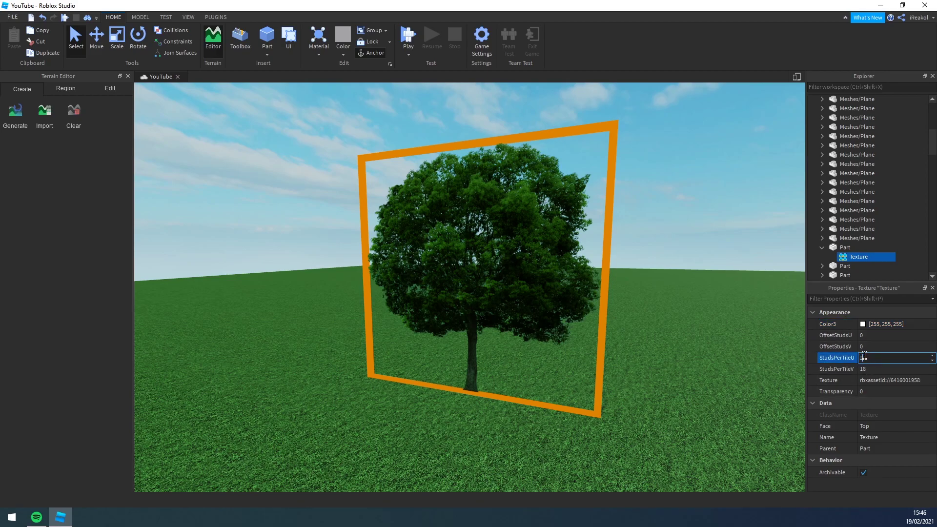
{"action": "key", "text": "Return"}
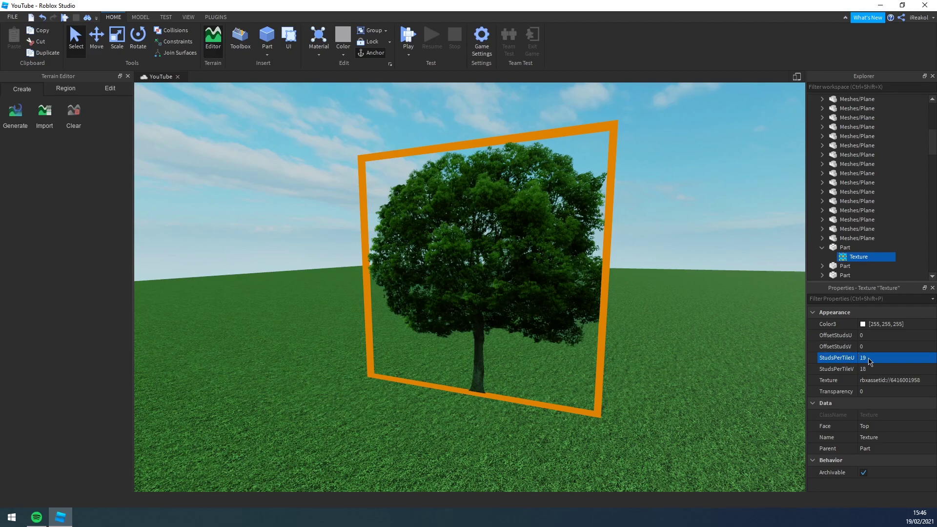
{"action": "key", "text": "Return"}
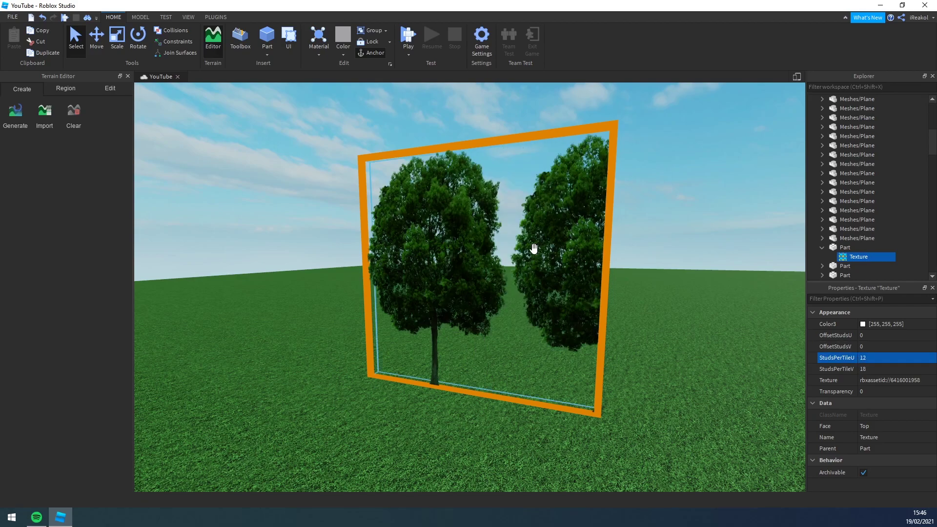
{"action": "left_click", "coordinate": [872, 359]}
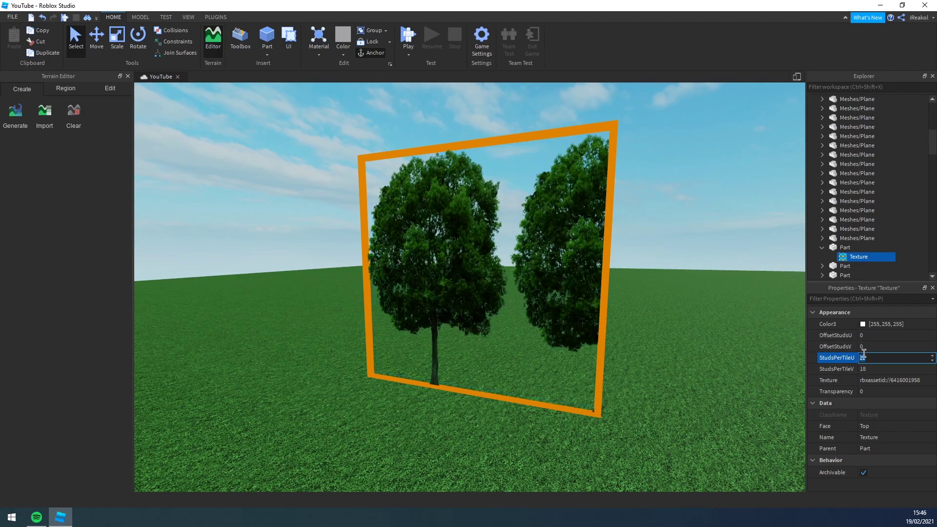
{"action": "type", "text": "18"}
{"action": "key", "text": "Return"}
{"action": "left_click", "coordinate": [704, 289]}
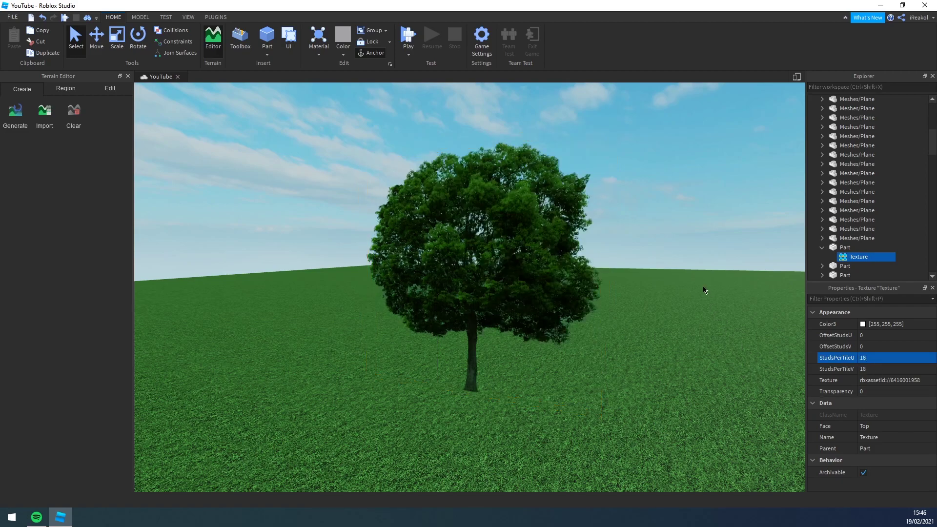
- Examine the tree from the front and the flowering bush from close range
{"action": "key", "text": "w"}
{"action": "right_click_drag", "start_coordinate": [635, 269], "coordinate": [351, 211]}
{"action": "key", "text": "s"}
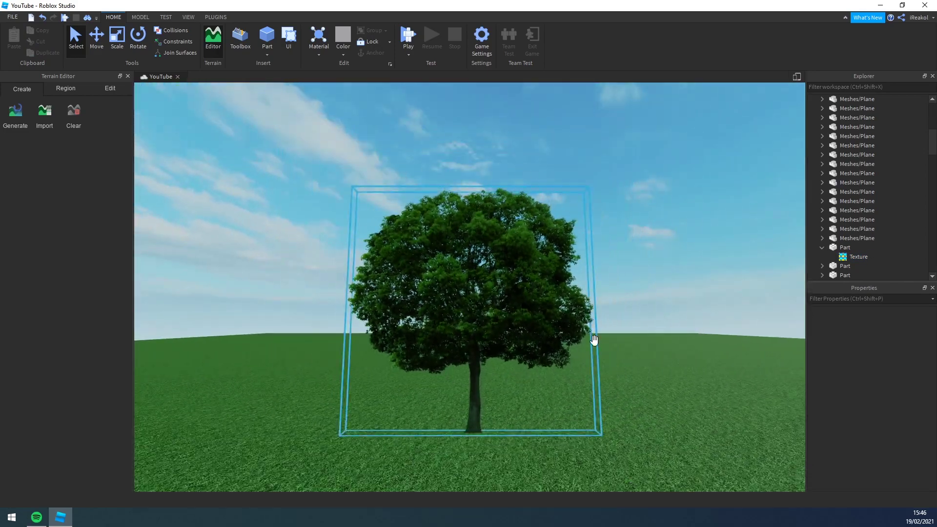
{"action": "scroll", "coordinate": [556, 327], "scroll_direction": "up", "scroll_amount": 3}
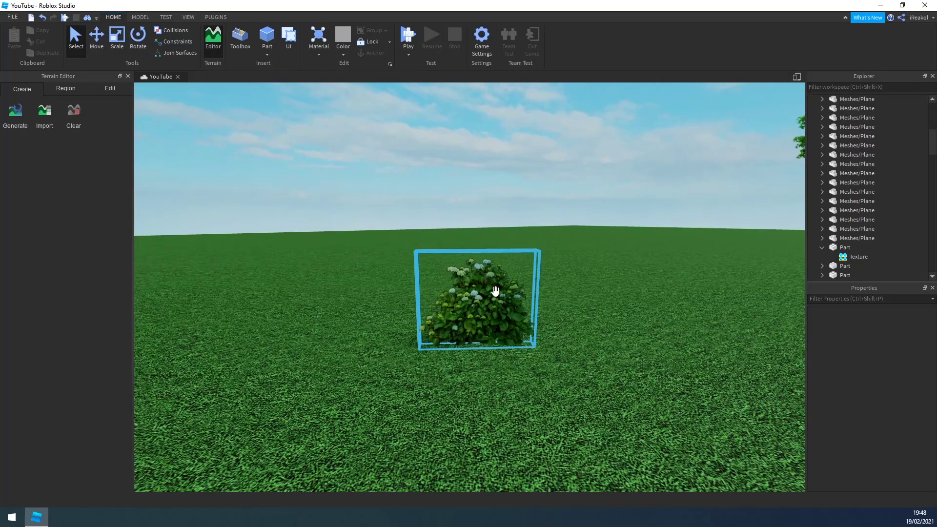
{"action": "scroll", "coordinate": [495, 294], "scroll_direction": "up", "scroll_amount": 3}
{"action": "key", "text": "d"}
{"action": "right_click_drag", "start_coordinate": [495, 294], "coordinate": [383, 263]}
{"action": "scroll", "coordinate": [371, 273], "scroll_direction": "down", "scroll_amount": 3}
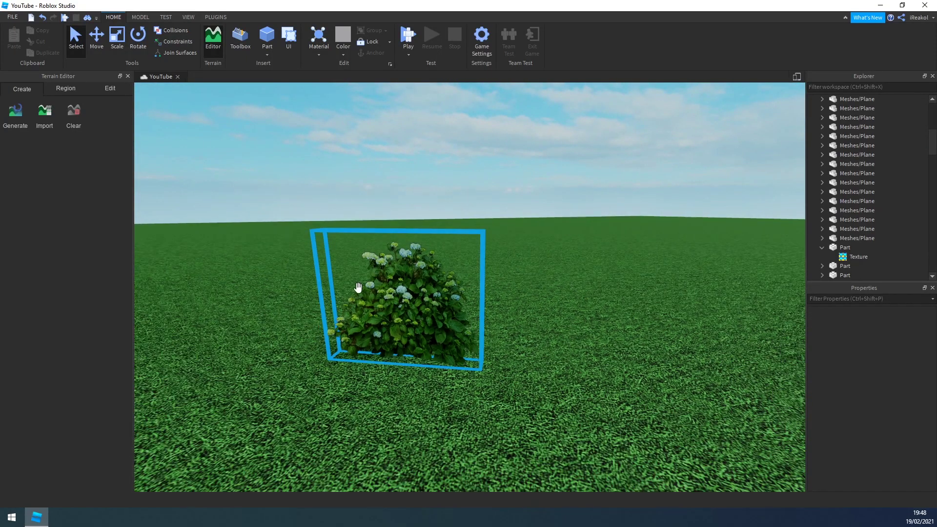
- Reposition the flowering bush mesh on the grass and deselect it
{"action": "left_click", "coordinate": [370, 248]}
{"action": "scroll", "coordinate": [393, 248], "scroll_direction": "down", "scroll_amount": 3}
{"action": "scroll", "coordinate": [410, 273], "scroll_direction": "up", "scroll_amount": 2}
{"action": "scroll", "coordinate": [397, 376], "scroll_direction": "up", "scroll_amount": 3}
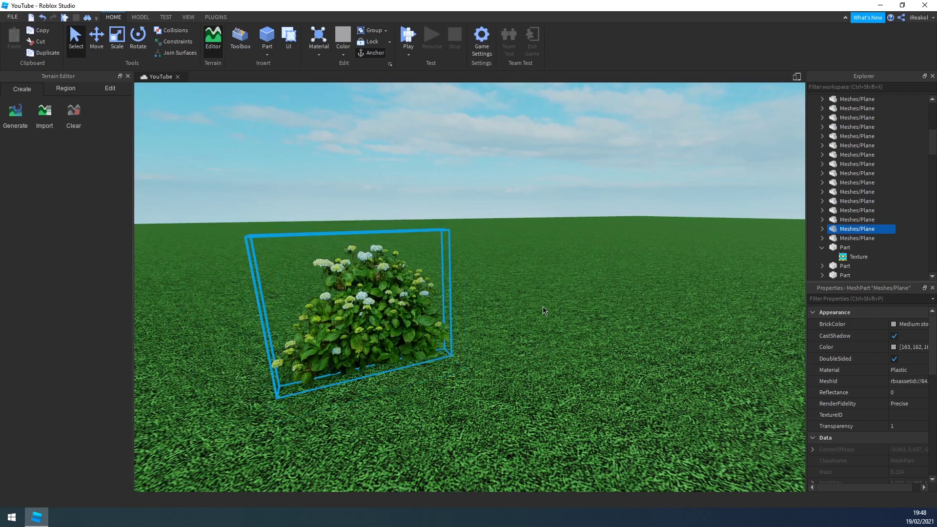
{"action": "left_click", "coordinate": [544, 311]}
{"action": "scroll", "coordinate": [544, 310], "scroll_direction": "down", "scroll_amount": 5}
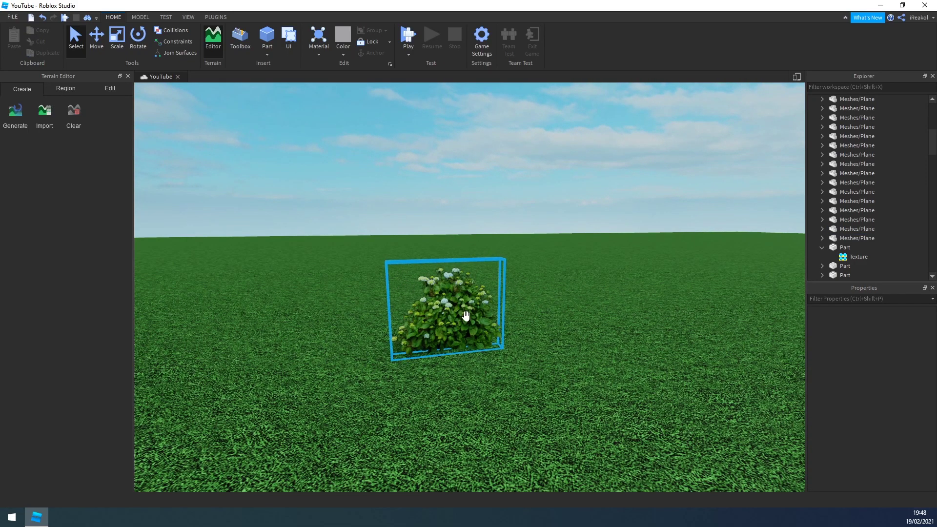
{"action": "left_click_drag", "start_coordinate": [466, 316], "coordinate": [392, 328]}
{"action": "left_click", "coordinate": [476, 344]}
{"action": "scroll", "coordinate": [388, 279], "scroll_direction": "down", "scroll_amount": 2}
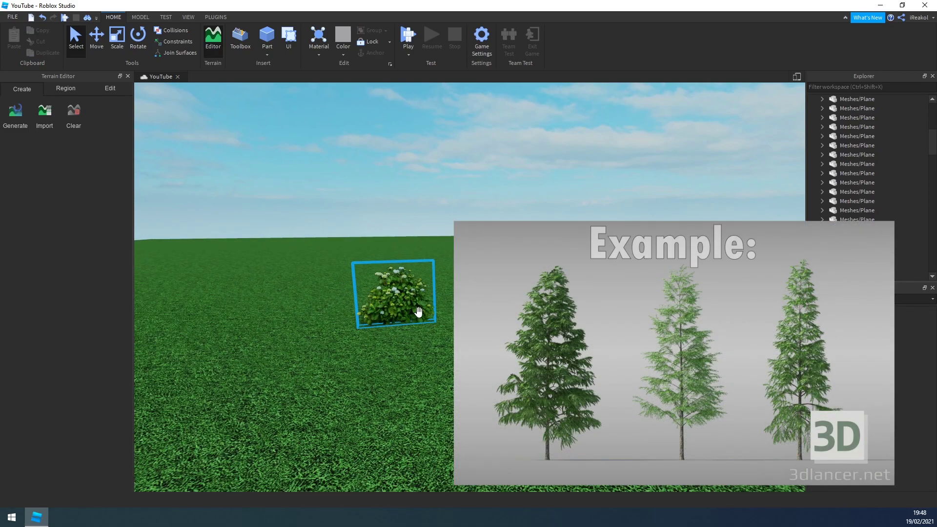
- View the flowering bush from close range and switch to the empty scene in Blender
{"action": "scroll", "coordinate": [459, 302], "scroll_direction": "up", "scroll_amount": 6}
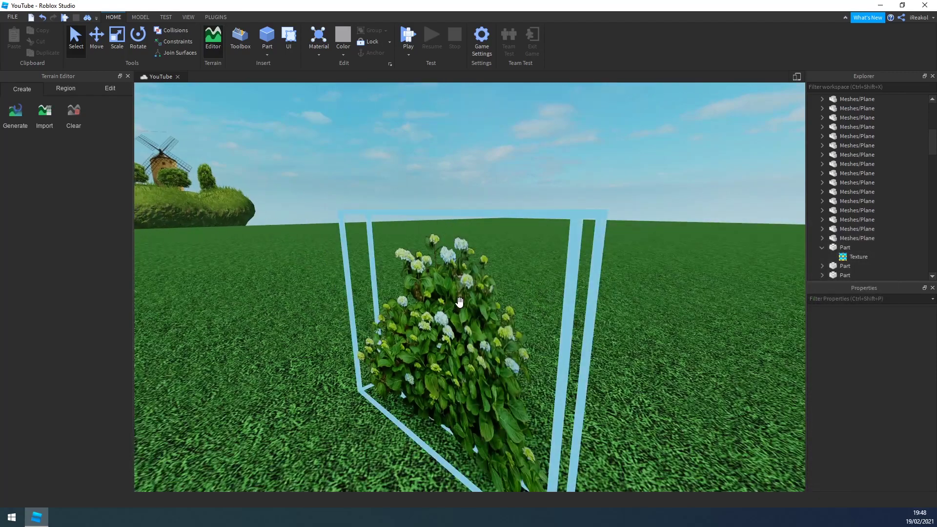
{"action": "right_click_drag", "start_coordinate": [459, 302], "coordinate": [434, 307]}
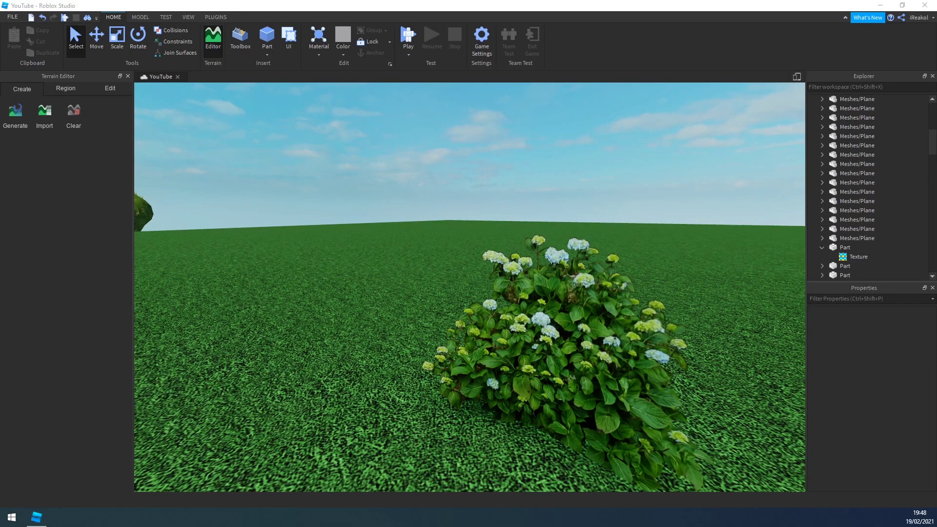
{"action": "left_click_drag", "start_coordinate": [0, 392], "coordinate": [622, 1]}
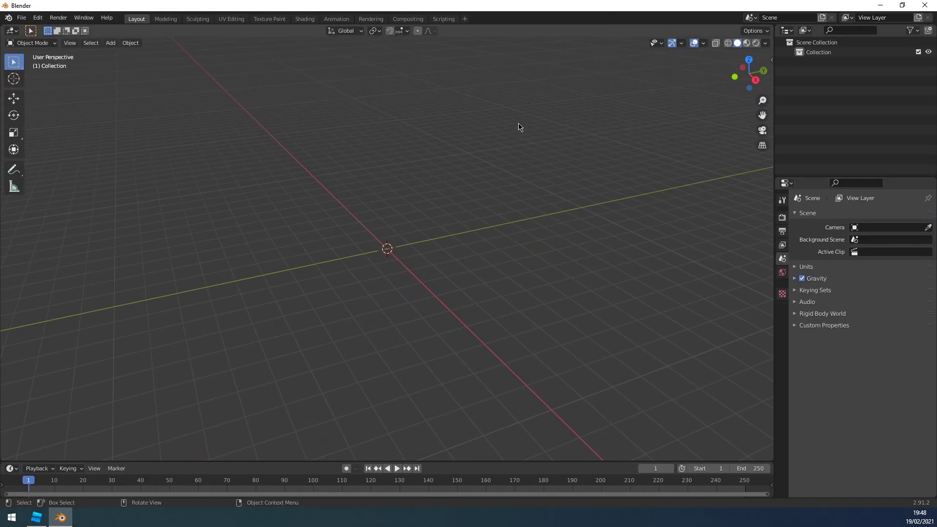
- Add a plane mesh at the origin of the empty scene
{"action": "right_click", "coordinate": [422, 206]}
{"action": "middle_click_drag", "start_coordinate": [288, 168], "coordinate": [161, 63]}
{"action": "left_click", "coordinate": [111, 44]}
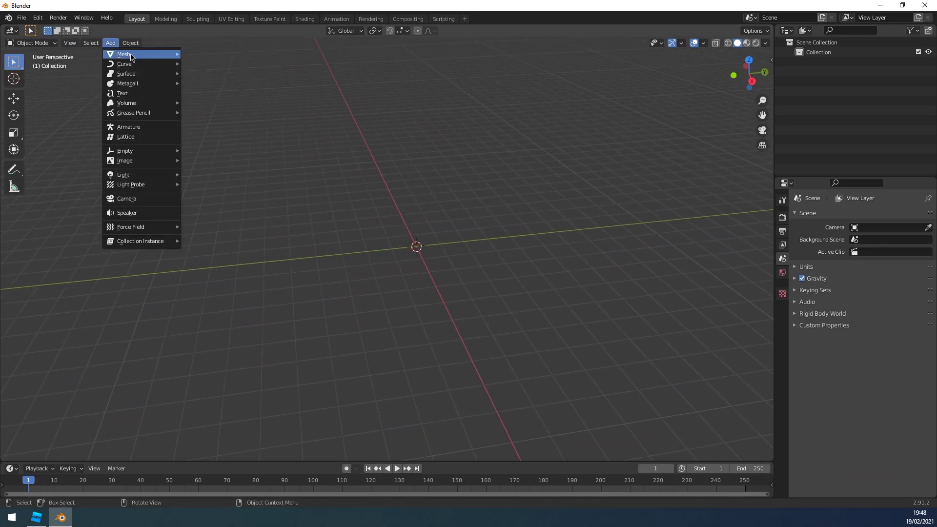
{"action": "mouse_move", "coordinate": [133, 57]}
{"action": "left_click", "coordinate": [200, 54]}
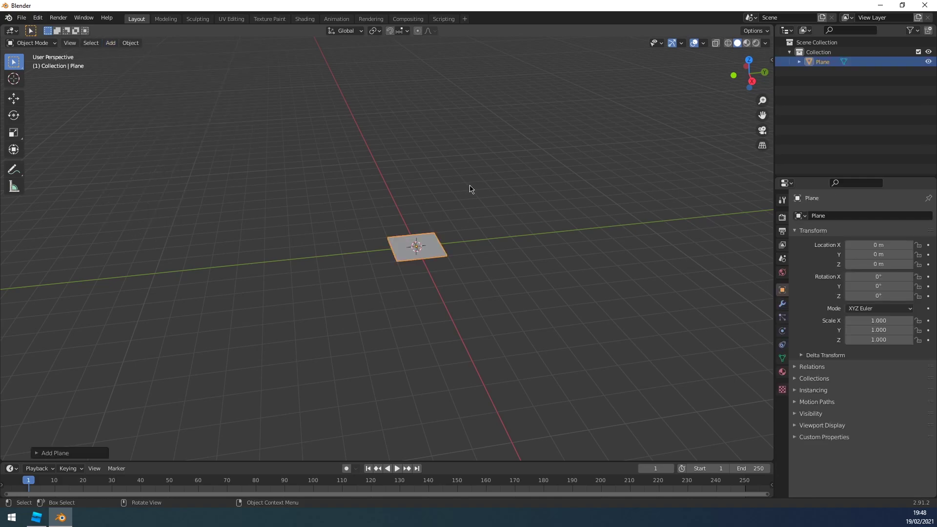
- Rotate the plane -90° about the X axis to stand it upright, and activate the Move tool
{"action": "key", "text": "r"}
{"action": "type", "text": "x"}
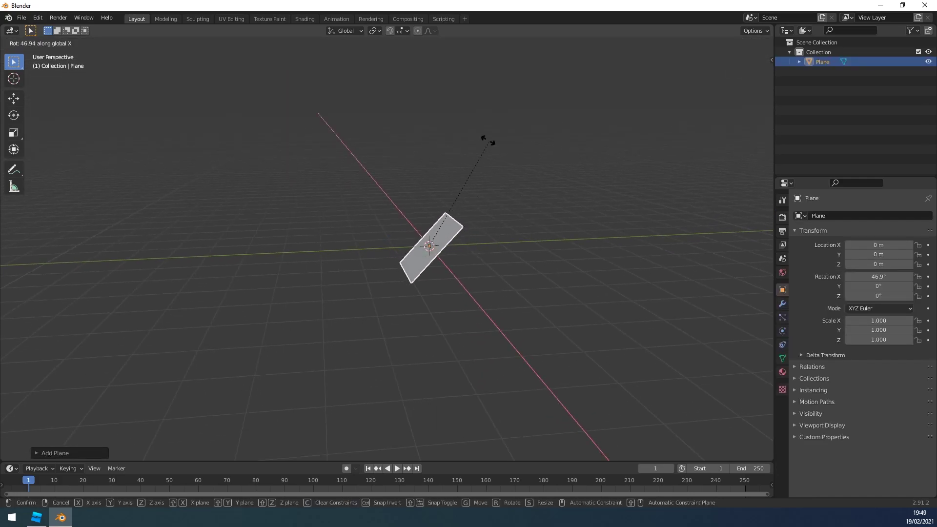
{"action": "type", "text": "-90"}
{"action": "key", "text": "Return"}
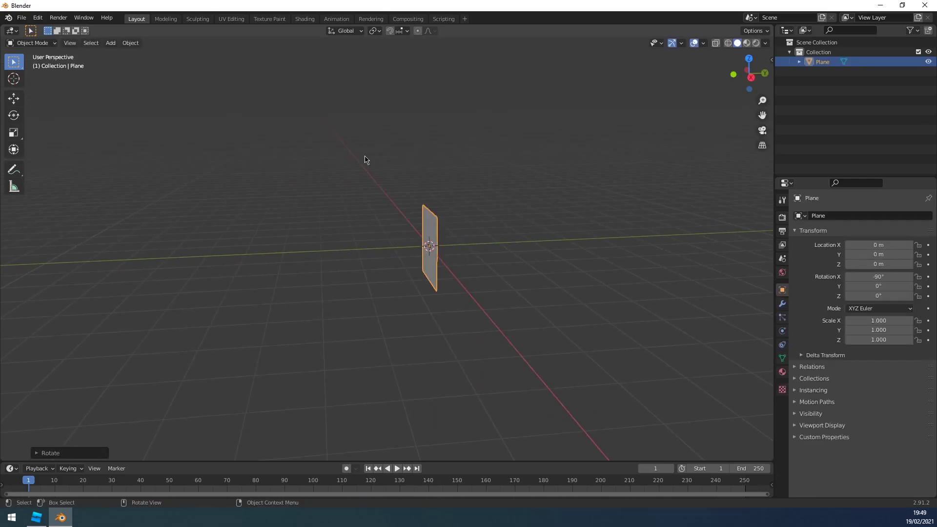
{"action": "left_click", "coordinate": [14, 98]}
{"action": "middle_click_drag", "start_coordinate": [347, 159], "coordinate": [434, 206]}
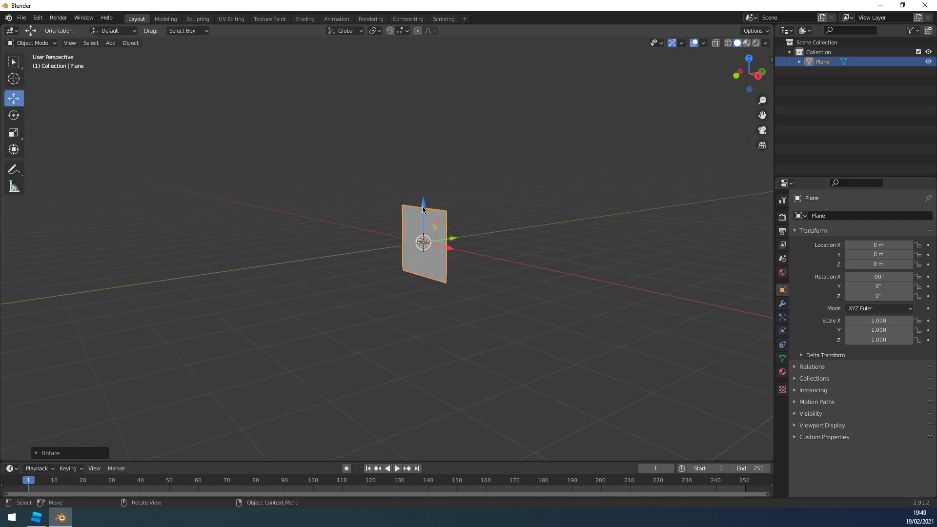
{"action": "key", "text": "r"}
{"action": "key", "text": "z"}
{"action": "key", "text": "x"}
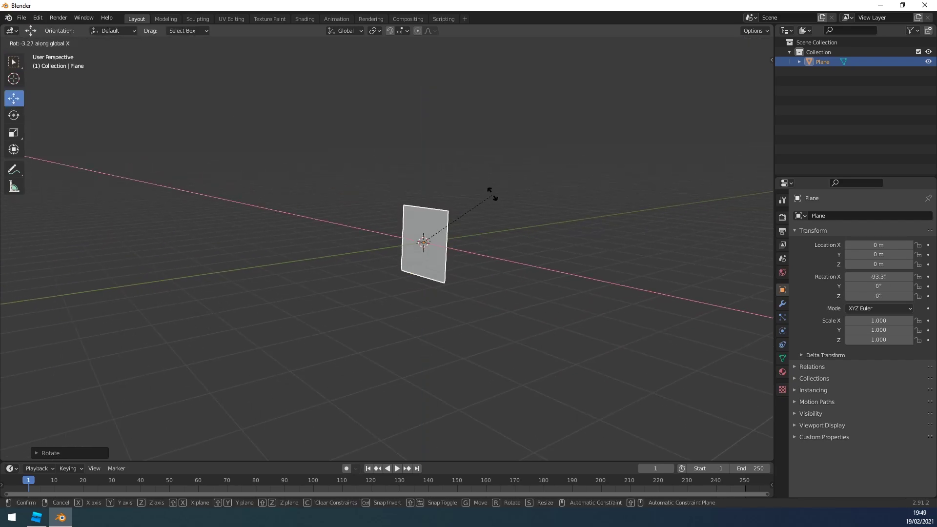
{"action": "key", "text": "Escape"}
- Raise the plane 1 m along the Z axis
{"action": "middle_click_drag", "start_coordinate": [499, 174], "coordinate": [425, 224]}
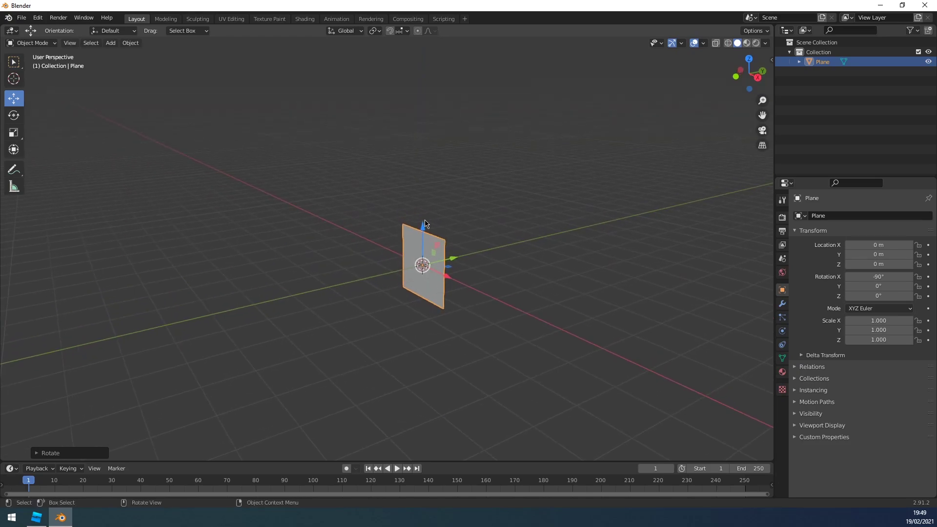
{"action": "key", "text": "g"}
{"action": "key", "text": "z"}
{"action": "key", "text": "1"}
{"action": "key", "text": "Return"}
{"action": "scroll", "coordinate": [479, 176], "scroll_direction": "up", "scroll_amount": 5}
- Put the plane in Edit Mode and enable the Face Orientation overlay
{"action": "key", "text": "Tab"}
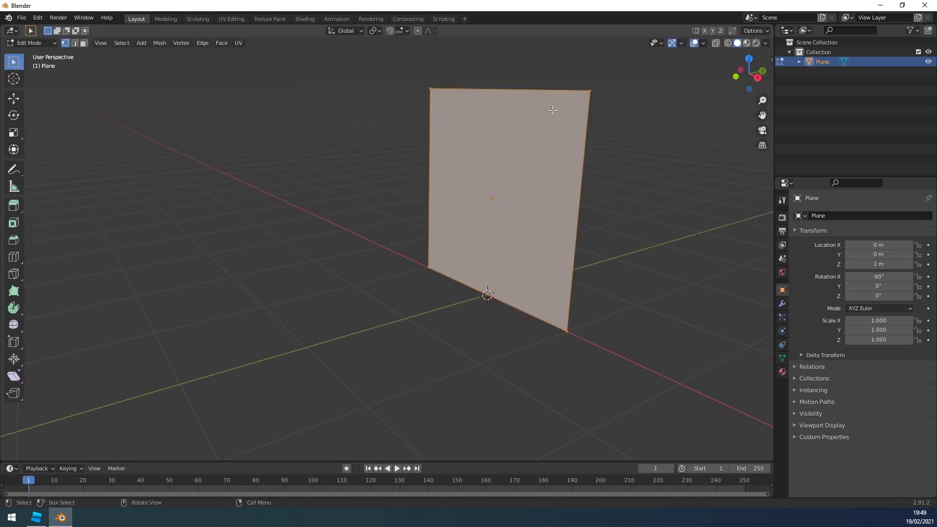
{"action": "left_click", "coordinate": [765, 43]}
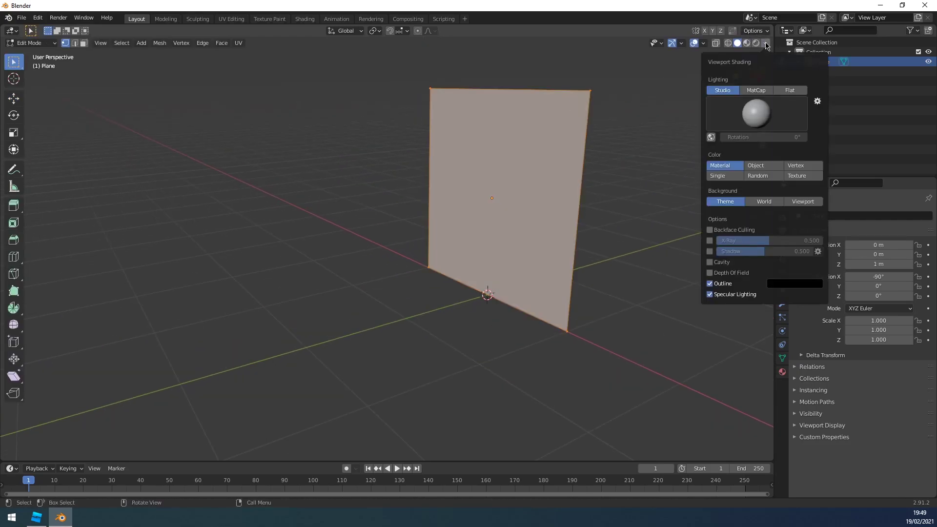
{"action": "left_click", "coordinate": [766, 44]}
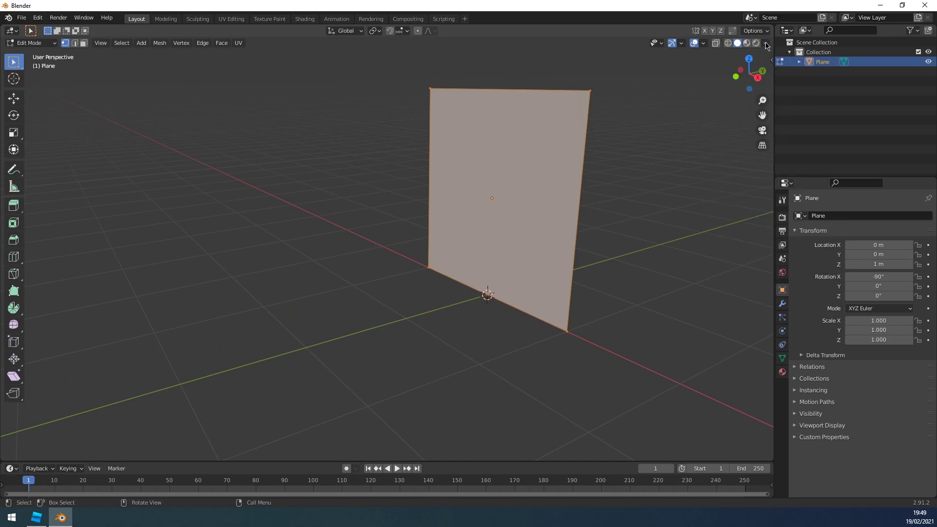
{"action": "left_click", "coordinate": [705, 44]}
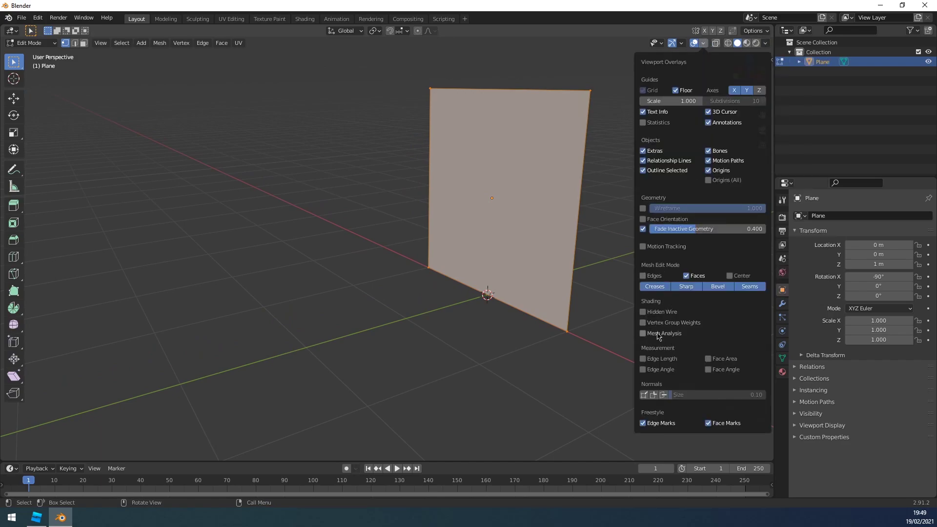
{"action": "left_click", "coordinate": [643, 219]}
{"action": "middle_click_drag", "start_coordinate": [537, 210], "coordinate": [447, 185]}
- Switch to Roblox Studio to examine the flowering bush and return to Blender
{"action": "left_click", "coordinate": [36, 517]}
{"action": "mouse_move", "coordinate": [420, 304]}
{"action": "right_mouse_down"}
{"action": "mouse_move", "coordinate": [470, 299]}
{"action": "mouse_move", "coordinate": [426, 303]}
{"action": "right_mouse_up"}
{"action": "left_click", "coordinate": [456, 279]}
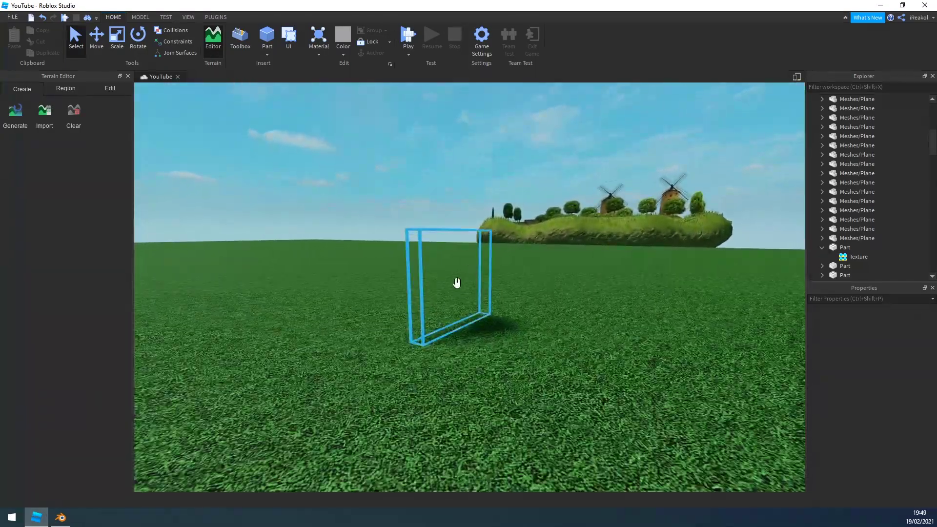
{"action": "left_click", "coordinate": [514, 339]}
{"action": "key", "text": "a"}
{"action": "right_click_drag", "start_coordinate": [514, 339], "coordinate": [523, 345]}
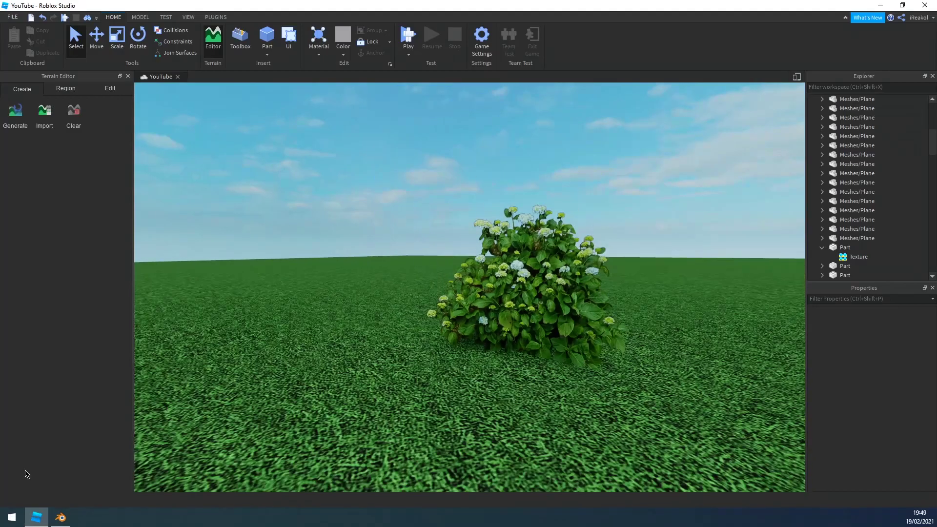
{"action": "left_click", "coordinate": [61, 518]}
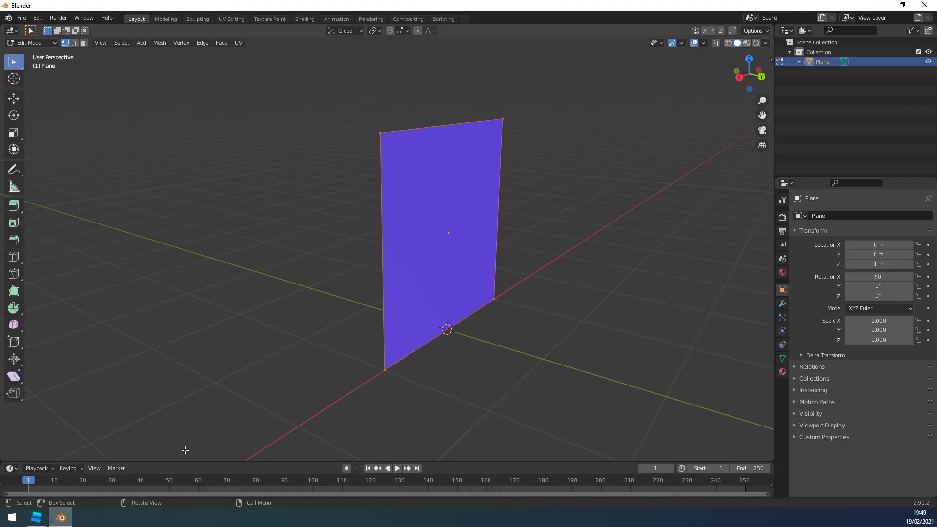
- Add three evenly spaced vertical loop cuts to the plane
{"action": "middle_click_drag", "start_coordinate": [455, 215], "coordinate": [408, 230]}
{"action": "middle_click_drag", "start_coordinate": [354, 185], "coordinate": [355, 217]}
{"action": "key", "text": "Tab"}
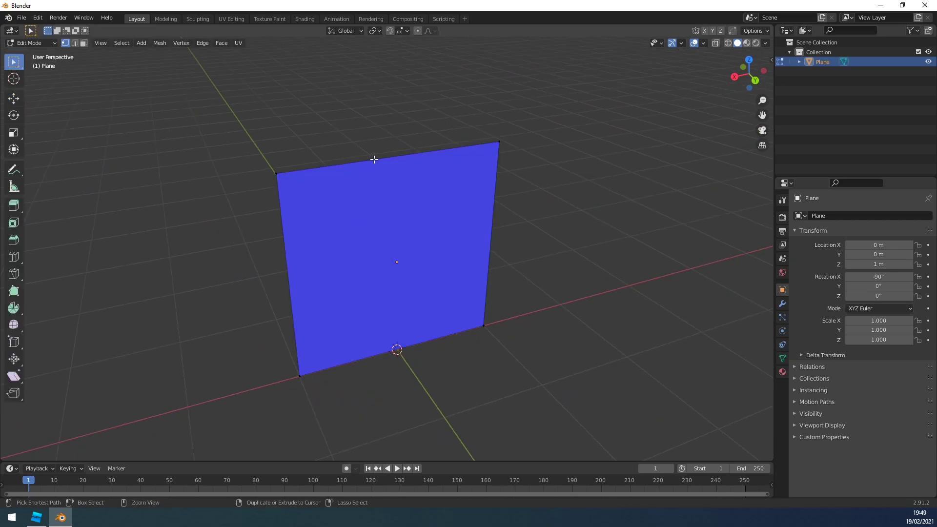
{"action": "key", "text": "ctrl+r"}
{"action": "scroll", "coordinate": [380, 160], "scroll_direction": "up", "scroll_amount": 2}
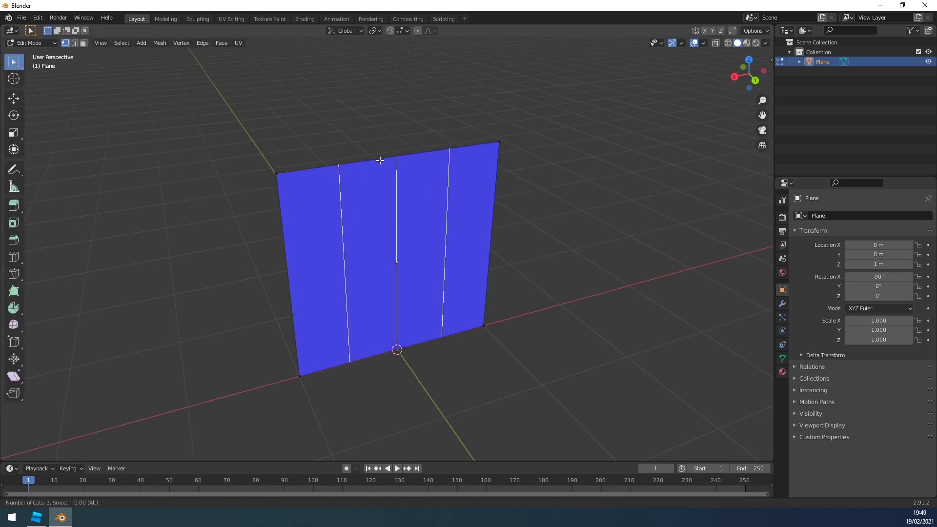
{"action": "left_click", "coordinate": [380, 161]}
{"action": "right_click", "coordinate": [380, 160]}
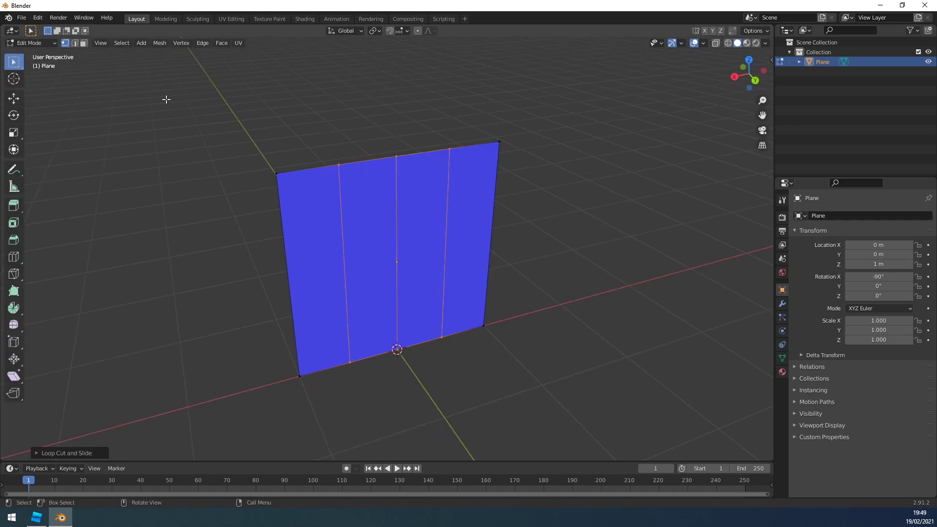
- Select the plane's two upper corner vertices and lower them along Z to bevel the outline
{"action": "left_click", "coordinate": [64, 43]}
{"action": "left_click", "coordinate": [280, 186]}
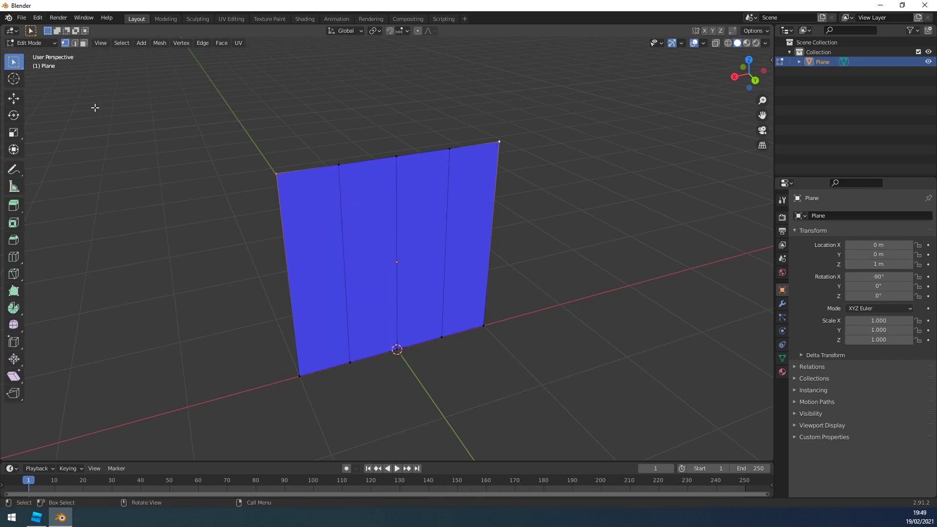
{"action": "left_click", "coordinate": [16, 99]}
{"action": "middle_click_drag", "start_coordinate": [383, 126], "coordinate": [365, 122]}
{"action": "left_click_drag", "start_coordinate": [369, 115], "coordinate": [376, 201]}
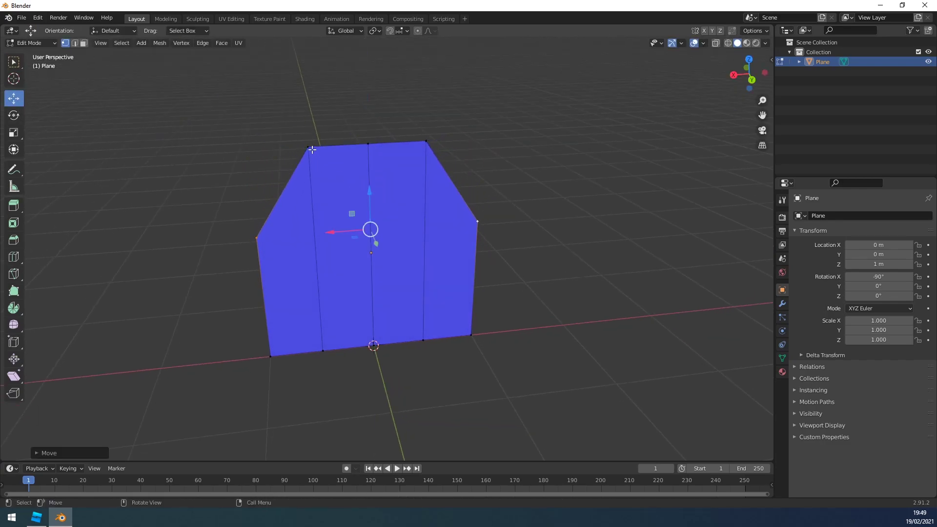
- Lower the two vertices on either side of the upper centre vertex slightly to round the outline, and return to Object Mode
{"action": "left_click", "coordinate": [431, 140]}
{"action": "left_click", "coordinate": [312, 146], "text": "shift"}
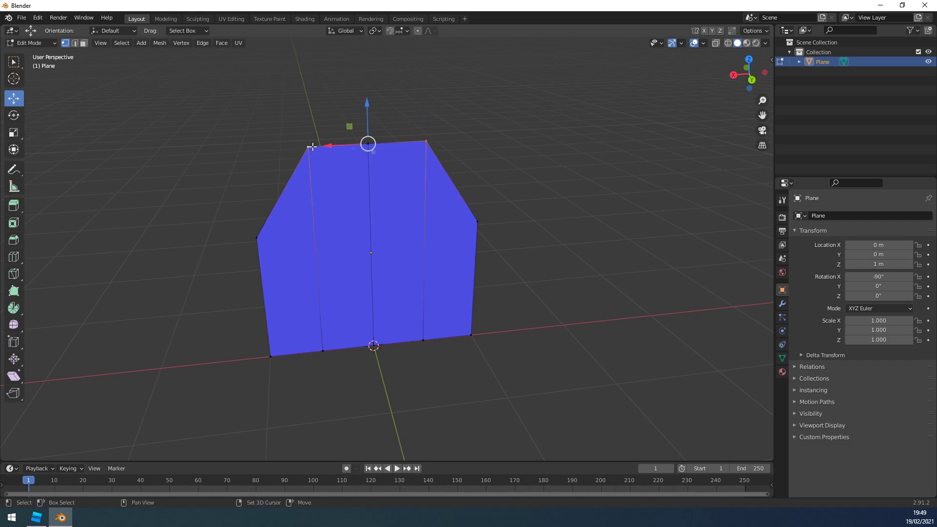
{"action": "left_click", "coordinate": [374, 126]}
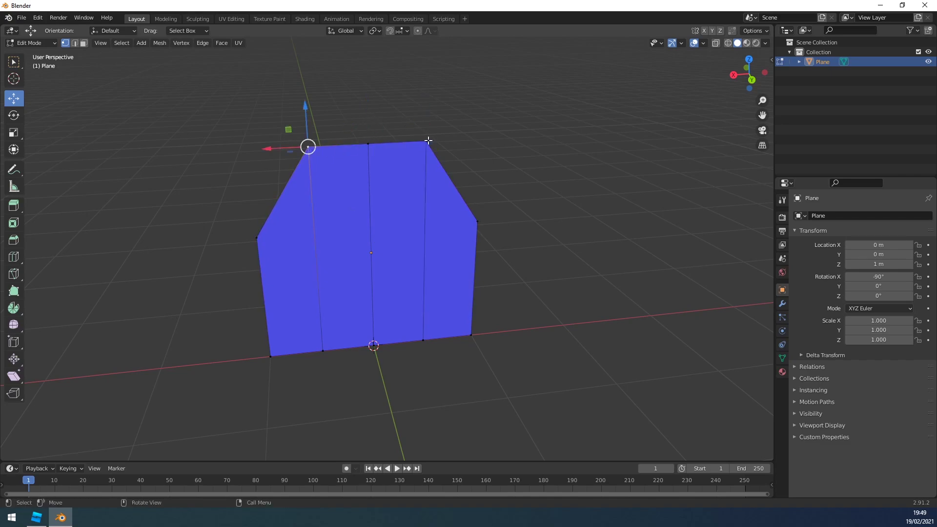
{"action": "left_click_drag", "start_coordinate": [365, 118], "coordinate": [370, 148]}
{"action": "left_click", "coordinate": [368, 144]}
{"action": "key", "text": "Tab"}
{"action": "middle_click_drag", "start_coordinate": [390, 249], "coordinate": [379, 228]}
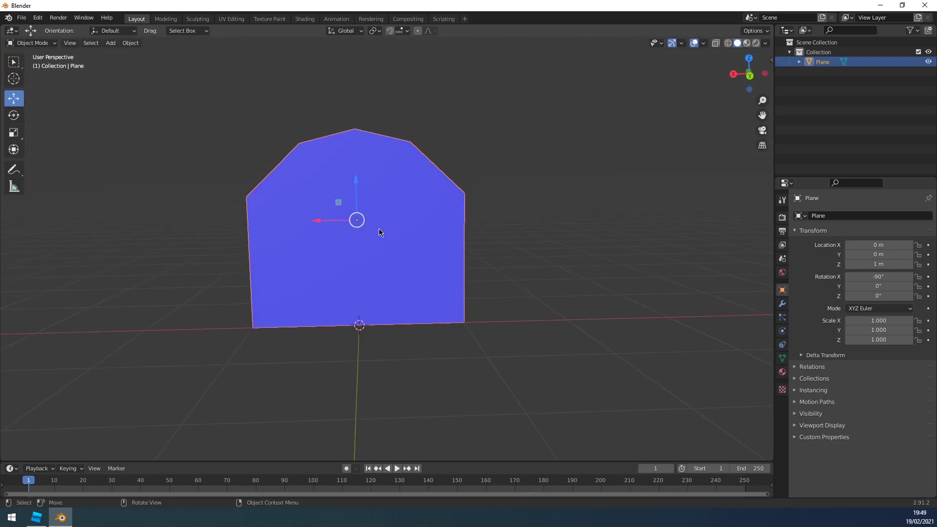
- Select the vertices of the plane's bottom edge and scale them inward along X to taper the base
{"action": "key", "text": "Tab"}
{"action": "left_click_drag", "start_coordinate": [533, 298], "coordinate": [244, 362]}
{"action": "key", "text": "s"}
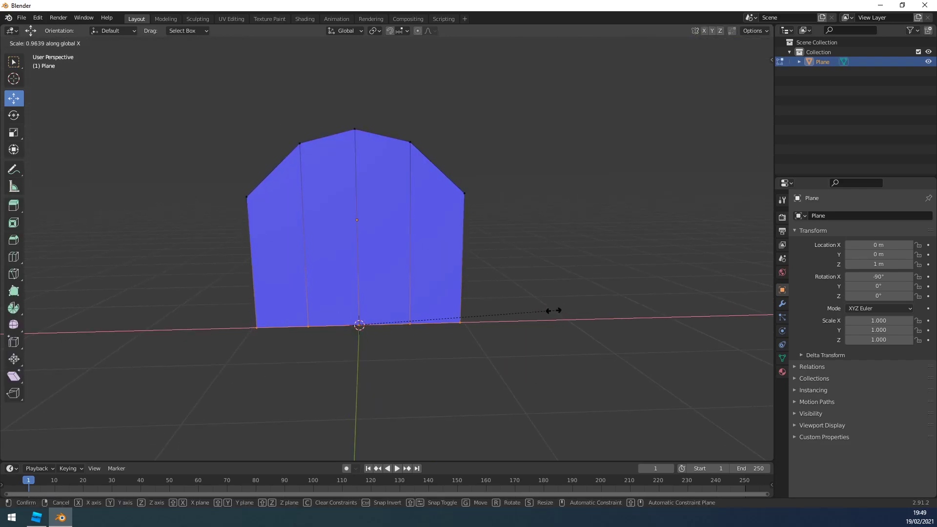
{"action": "left_click", "coordinate": [518, 310]}
{"action": "key", "text": "Tab"}
{"action": "middle_click_drag", "start_coordinate": [475, 228], "coordinate": [466, 209]}
- Add two evenly spaced horizontal loop cuts across the plane
{"action": "key", "text": "Tab"}
{"action": "key", "text": "ctrl+r"}
{"action": "scroll", "coordinate": [464, 245], "scroll_direction": "up", "scroll_amount": 1}
{"action": "left_click", "coordinate": [464, 245]}
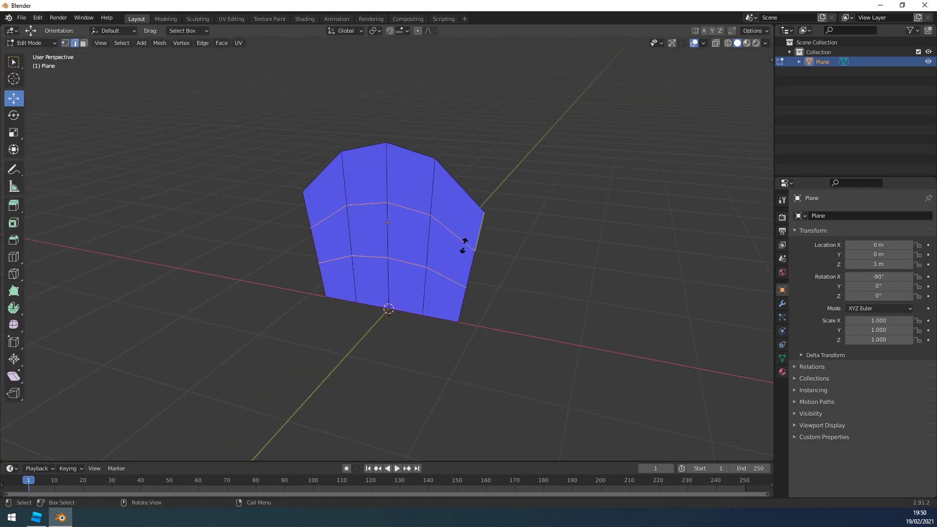
{"action": "right_click", "coordinate": [464, 245]}
- Select the vertices along both side edges and move them along Y with proportional editing to curve the plane
{"action": "left_click_drag", "start_coordinate": [537, 190], "coordinate": [455, 329]}
{"action": "middle_click_drag", "start_coordinate": [455, 329], "coordinate": [491, 299]}
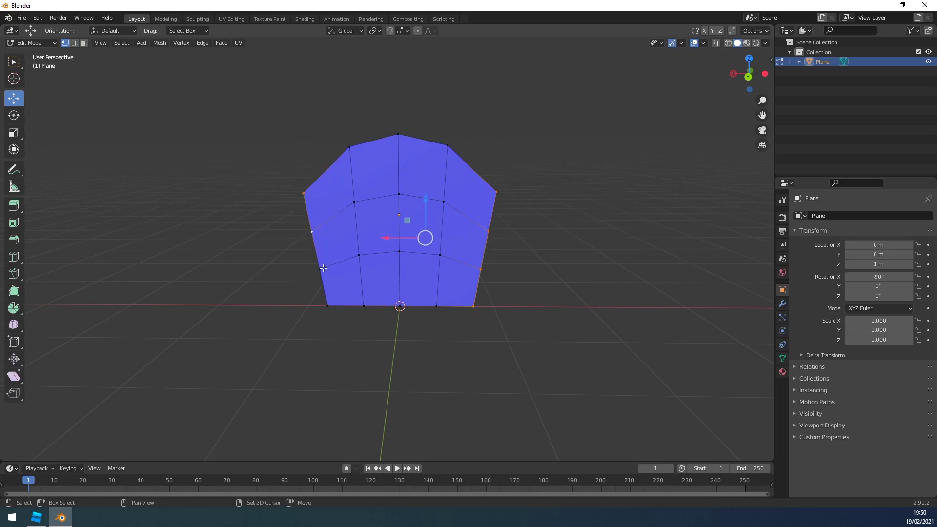
{"action": "middle_click_drag", "start_coordinate": [349, 294], "coordinate": [351, 197]}
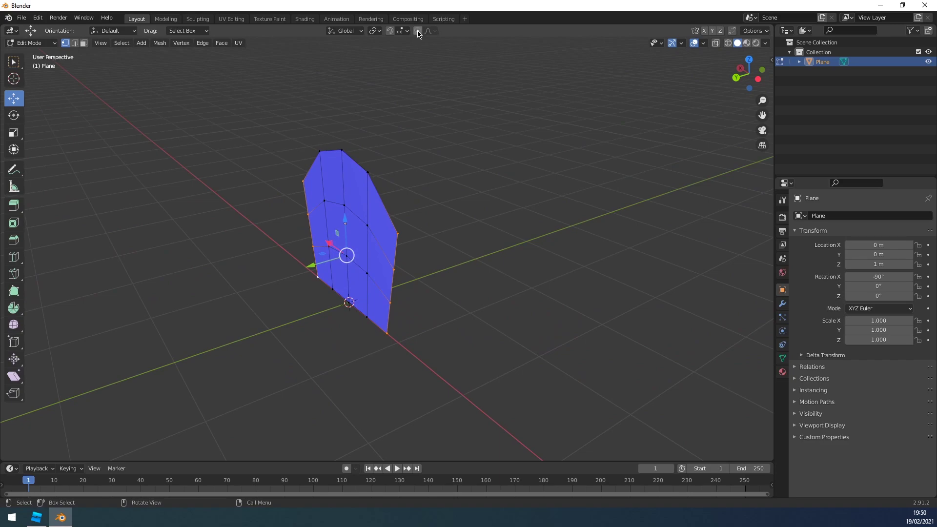
{"action": "left_click_drag", "start_coordinate": [319, 262], "coordinate": [335, 269]}
{"action": "key", "text": "Tab"}
{"action": "middle_click_drag", "start_coordinate": [467, 231], "coordinate": [520, 204]}
{"action": "key", "text": "Tab"}
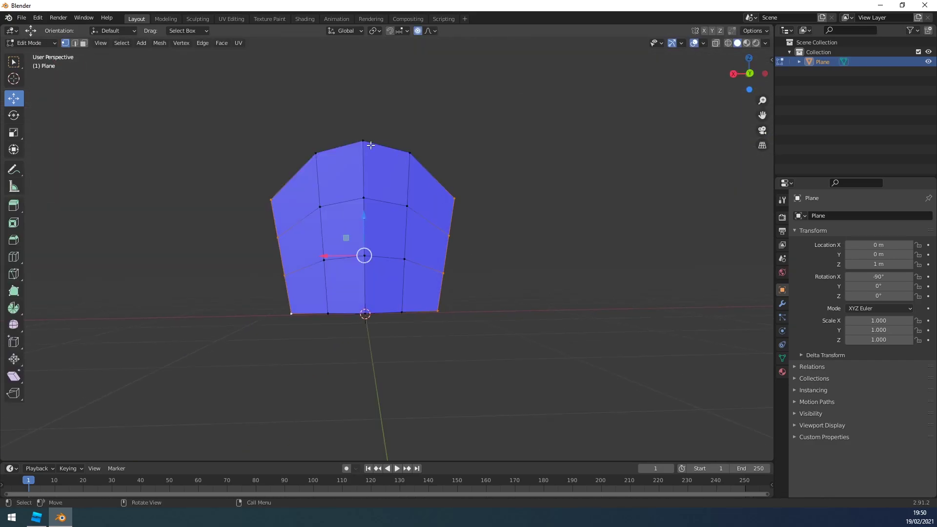
{"action": "key", "text": "Tab"}
- Look up the FBX export format without exporting, and deselect the plane
{"action": "left_click", "coordinate": [22, 17]}
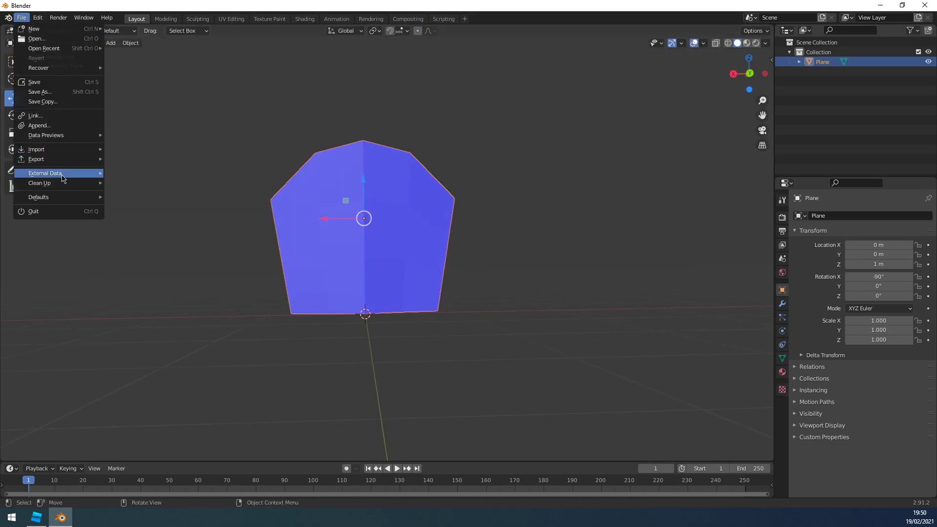
{"action": "mouse_move", "coordinate": [58, 162]}
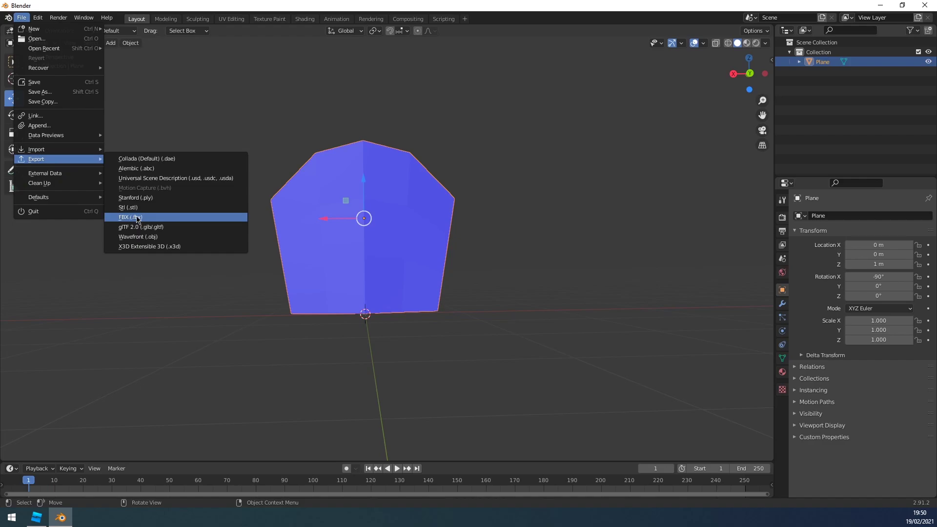
{"action": "left_click", "coordinate": [197, 382]}
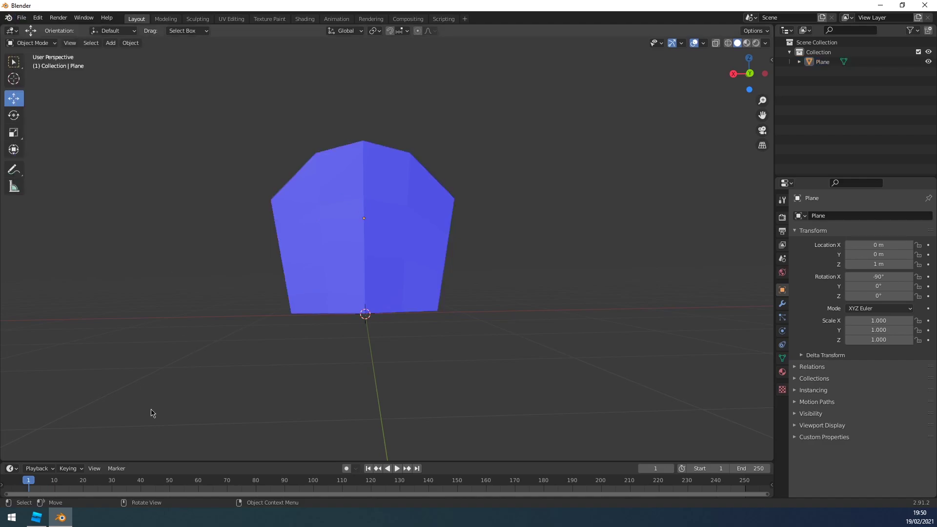
- Switch to Roblox Studio, open the Asset Manager and make it taller
{"action": "left_click", "coordinate": [38, 518]}
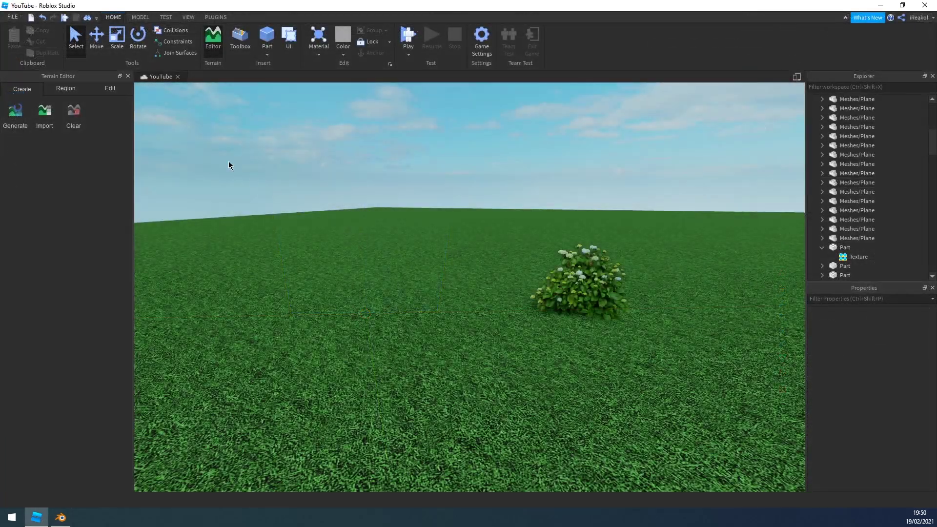
{"action": "left_click", "coordinate": [188, 18]}
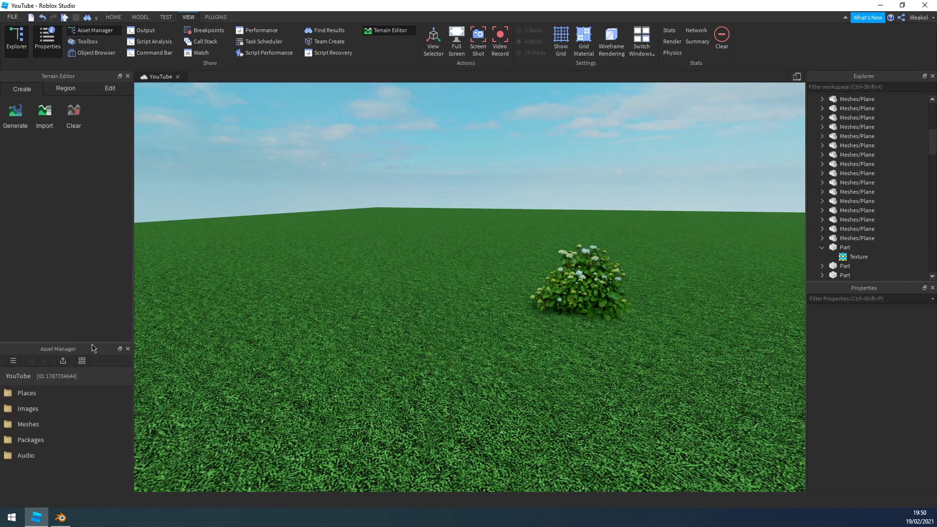
{"action": "left_click_drag", "start_coordinate": [93, 347], "coordinate": [73, 284]}
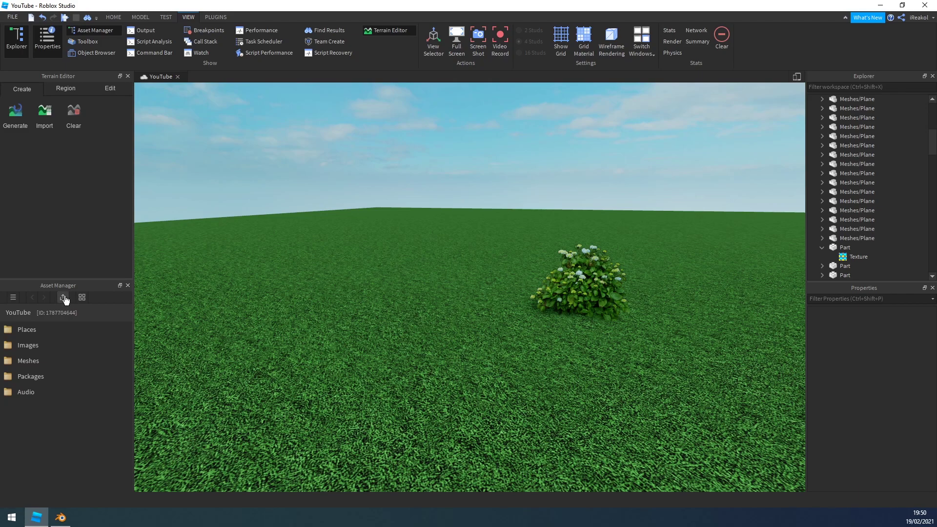
{"action": "key", "text": "s"}
{"action": "right_click_drag", "start_coordinate": [479, 234], "coordinate": [504, 258]}
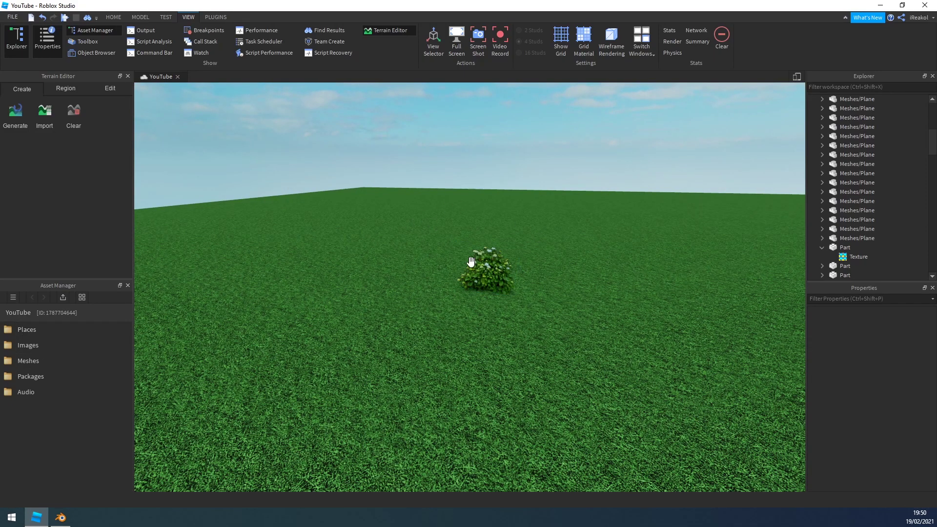
{"action": "key", "text": "s"}
{"action": "right_click_drag", "start_coordinate": [413, 273], "coordinate": [433, 259]}
{"action": "key", "text": "a"}
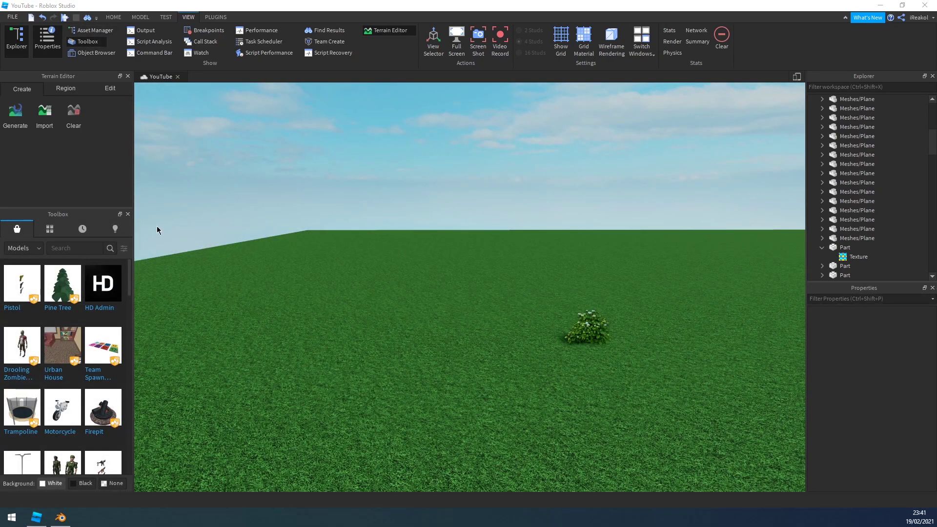
- Search the model library for "modular" and place the first Modular House V2 kit on the grass baseplate
{"action": "key", "text": "s"}
{"action": "right_click_drag", "start_coordinate": [313, 219], "coordinate": [341, 226]}
{"action": "key", "text": "a"}
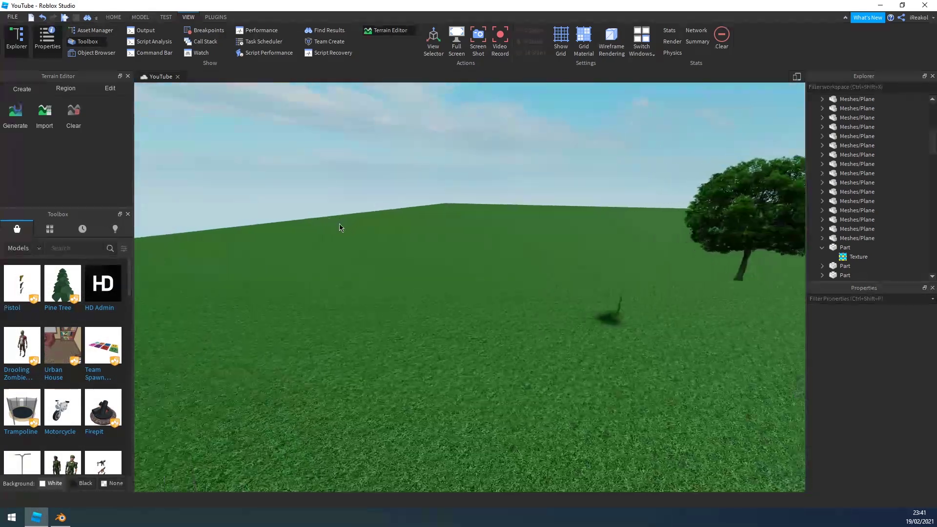
{"action": "key", "text": "d"}
{"action": "right_click_drag", "start_coordinate": [406, 208], "coordinate": [408, 208]}
{"action": "key", "text": "s"}
{"action": "key", "text": "a"}
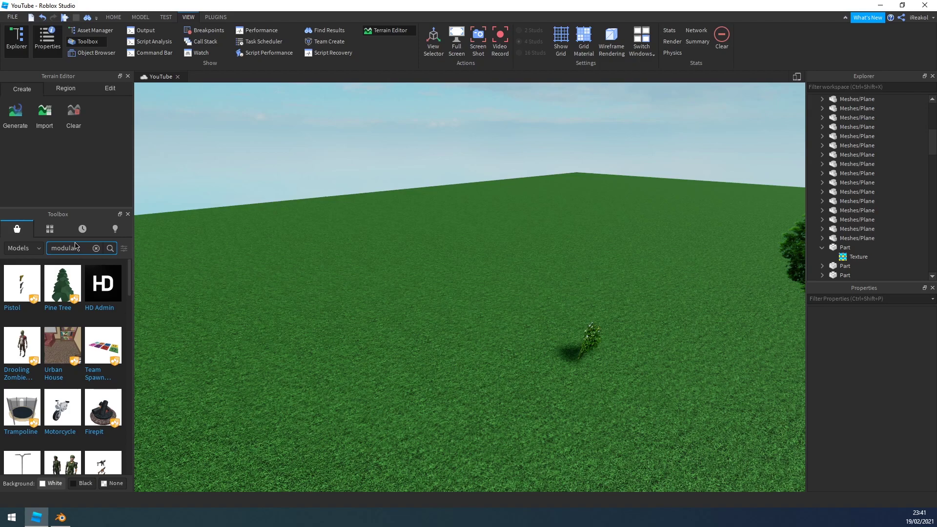
{"action": "key", "text": "Return"}
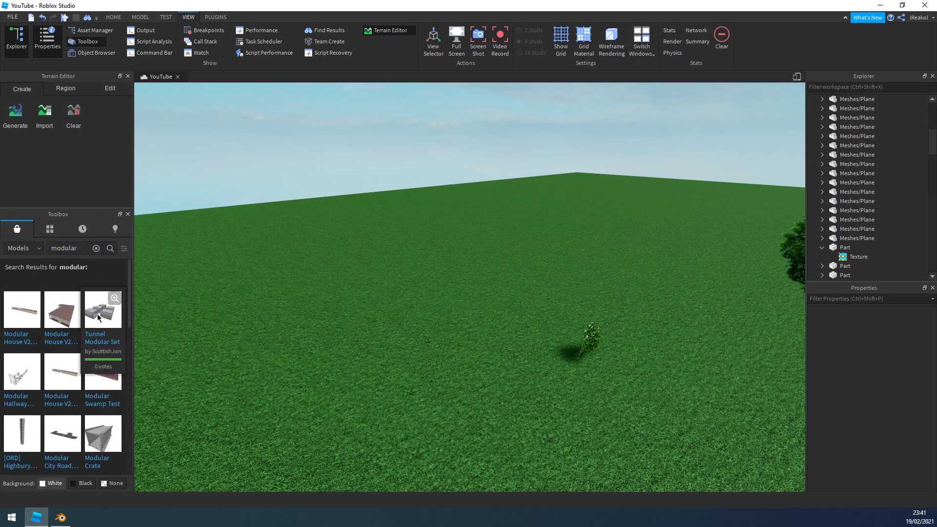
{"action": "left_click", "coordinate": [30, 322]}
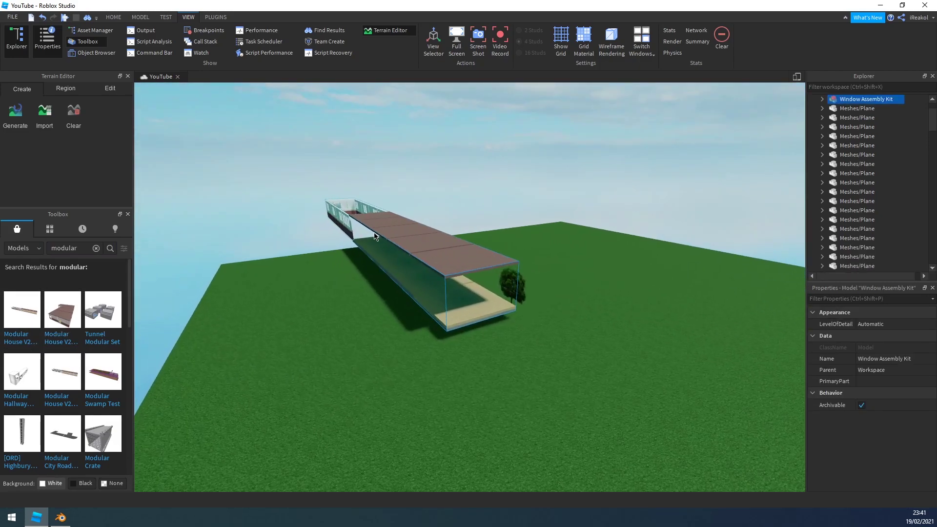
{"action": "left_click_drag", "start_coordinate": [381, 244], "coordinate": [521, 255]}
{"action": "scroll", "coordinate": [460, 175], "scroll_direction": "up", "scroll_amount": 3}
{"action": "left_click", "coordinate": [460, 161]}
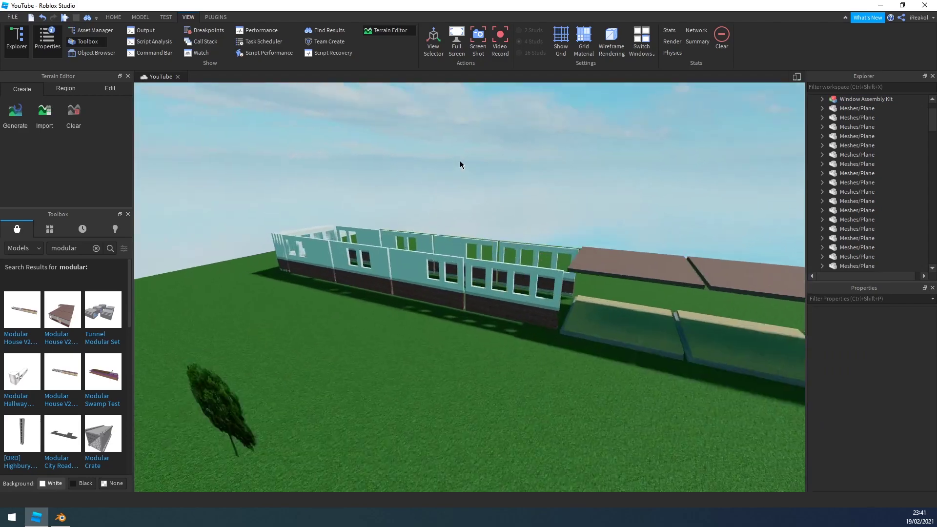
- Examine the modular house kit's separate wall segments, their window cutouts and the adjoining roof and floor pieces
{"action": "key", "text": "w"}
{"action": "key", "text": "a"}
{"action": "right_click_drag", "start_coordinate": [489, 227], "coordinate": [490, 228]}
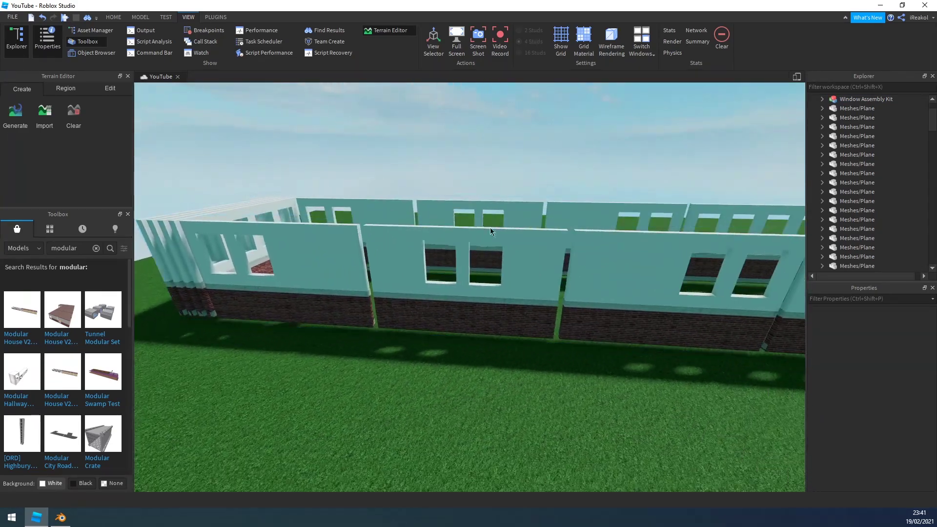
{"action": "key", "text": "d"}
{"action": "key", "text": "a"}
{"action": "key", "text": "a"}
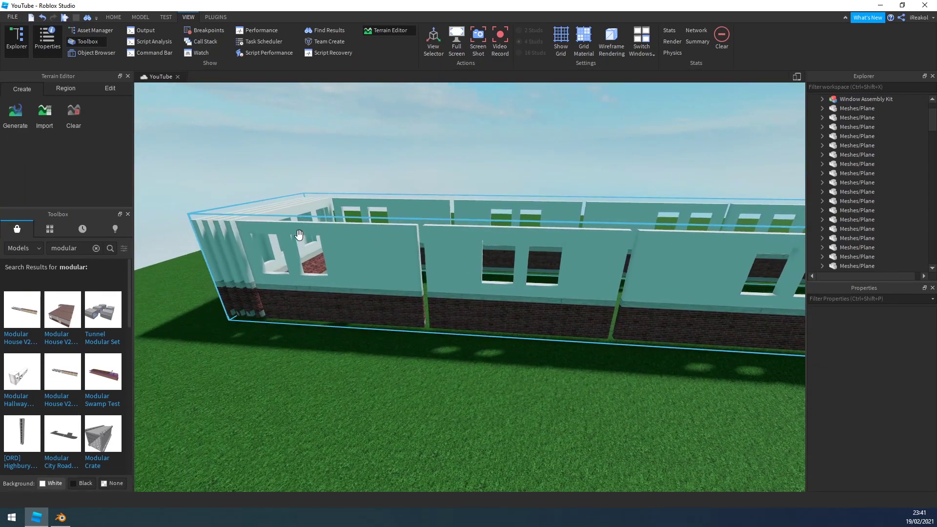
{"action": "key", "text": "d"}
{"action": "key", "text": "s"}
{"action": "right_click_drag", "start_coordinate": [531, 211], "coordinate": [532, 211]}
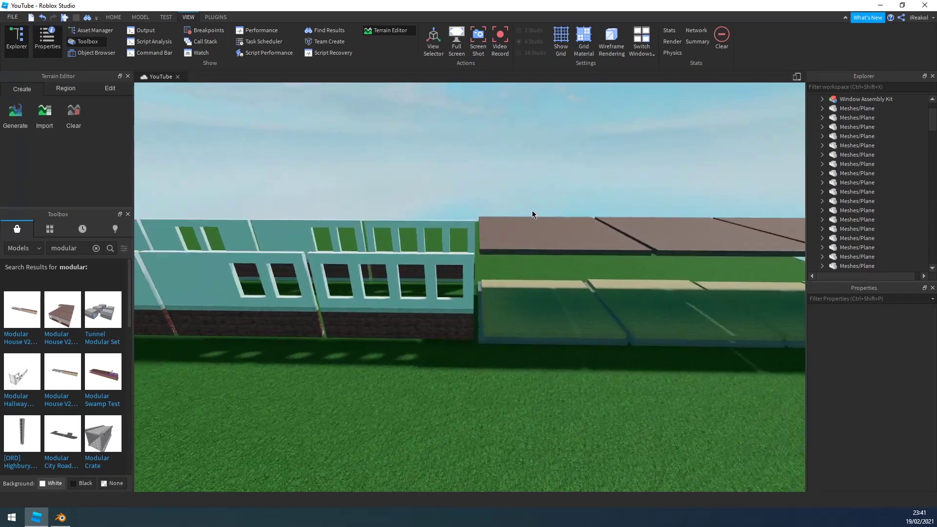
{"action": "key", "text": "a"}
{"action": "right_click_drag", "start_coordinate": [452, 221], "coordinate": [451, 221]}
{"action": "key", "text": "w"}
{"action": "key", "text": "s"}
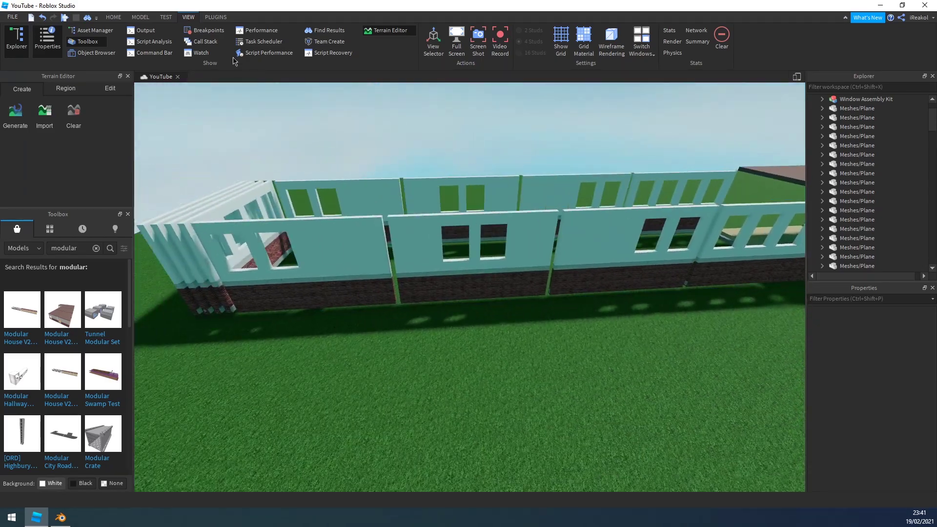
- Start Building Tools by F3X and select the whole modular house kit
{"action": "left_click", "coordinate": [215, 17]}
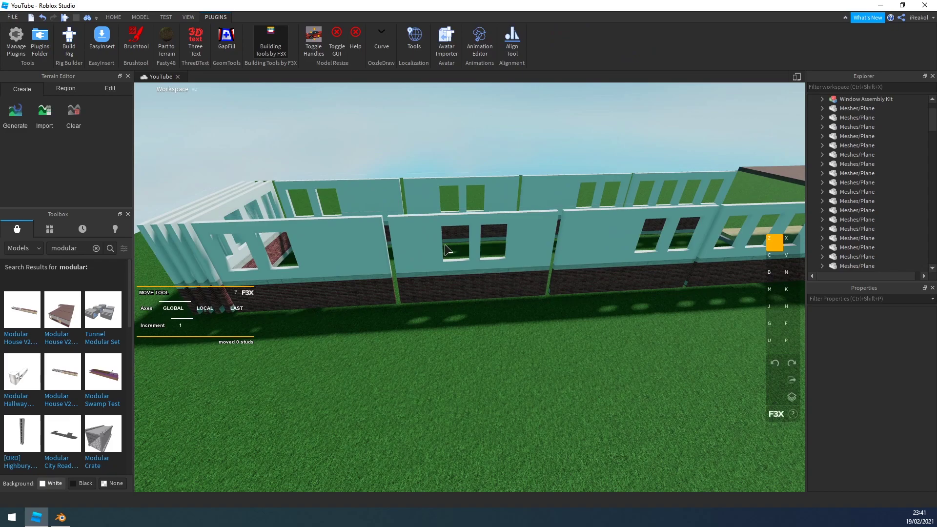
{"action": "left_click", "coordinate": [478, 278]}
{"action": "right_click_drag", "start_coordinate": [469, 261], "coordinate": [485, 259]}
{"action": "scroll", "coordinate": [508, 255], "scroll_direction": "down", "scroll_amount": 4}
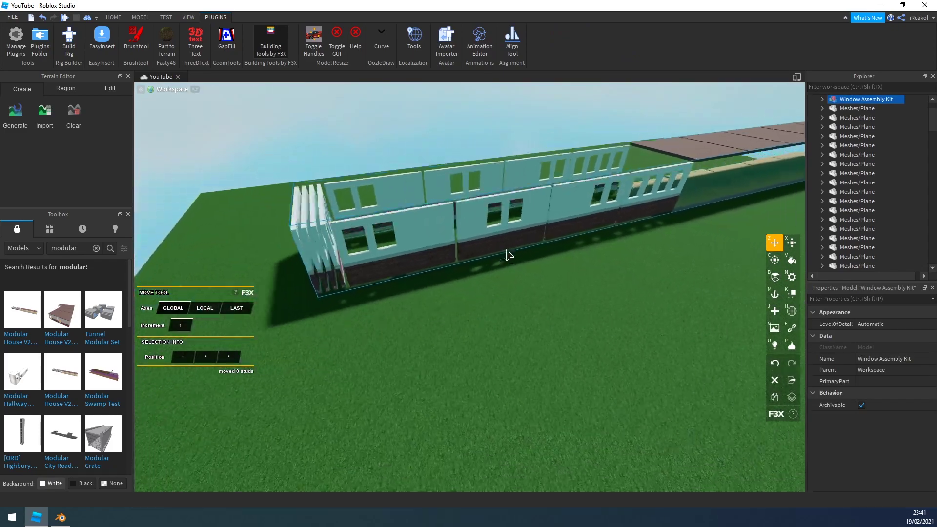
- Inspect the selected house kit from above and along its length to see how its modular pieces line up
{"action": "scroll", "coordinate": [370, 236], "scroll_direction": "down", "scroll_amount": 1}
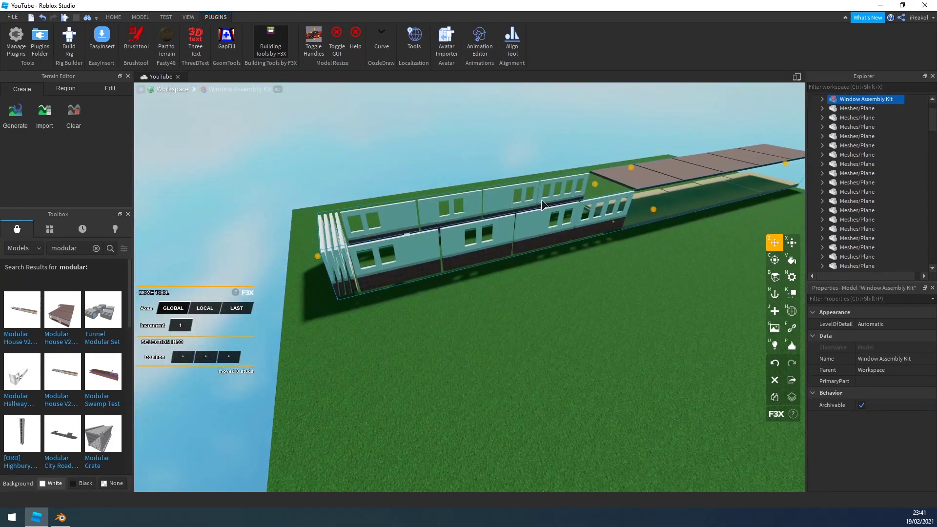
{"action": "scroll", "coordinate": [542, 206], "scroll_direction": "down", "scroll_amount": 2}
{"action": "middle_click_drag", "start_coordinate": [549, 219], "coordinate": [463, 213]}
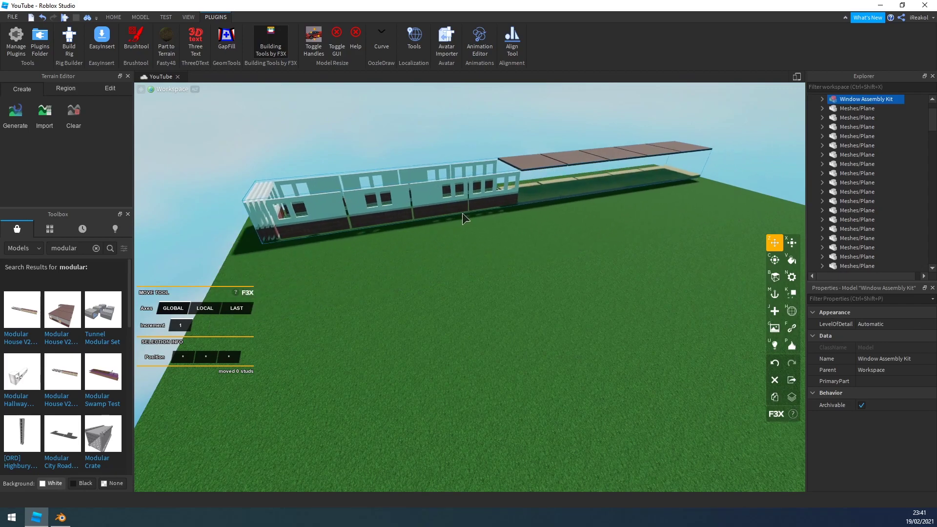
{"action": "right_click_drag", "start_coordinate": [462, 213], "coordinate": [494, 205]}
{"action": "key", "text": "a"}
{"action": "key", "text": "w"}
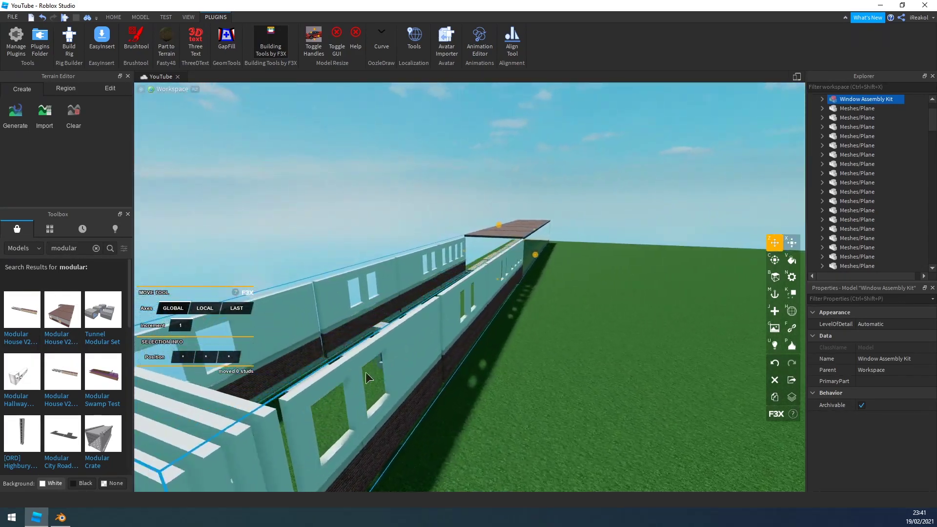
{"action": "right_click_drag", "start_coordinate": [366, 373], "coordinate": [496, 288]}
{"action": "scroll", "coordinate": [420, 259], "scroll_direction": "down", "scroll_amount": 3}
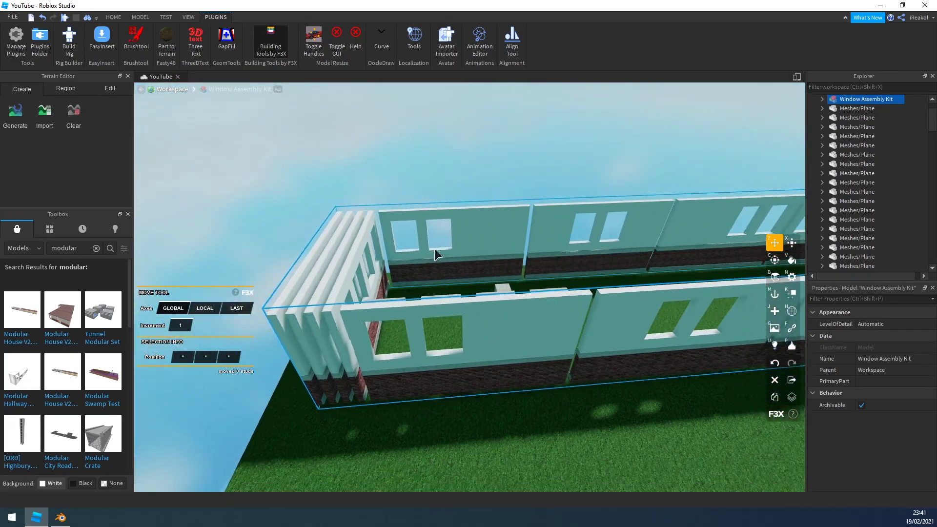
{"action": "scroll", "coordinate": [438, 250], "scroll_direction": "down", "scroll_amount": 3}
{"action": "key", "text": "d"}
{"action": "key", "text": "w"}
{"action": "right_click_drag", "start_coordinate": [444, 257], "coordinate": [453, 226]}
{"action": "key", "text": "d"}
{"action": "key", "text": "d"}
{"action": "key", "text": "w"}
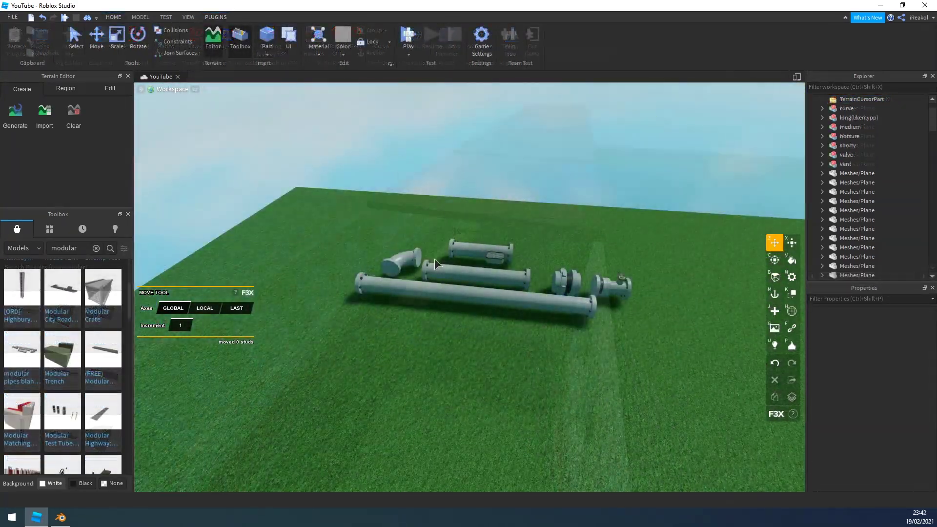
- Move the curved pipe piece onto the open end of the long pipe
{"action": "key", "text": "a"}
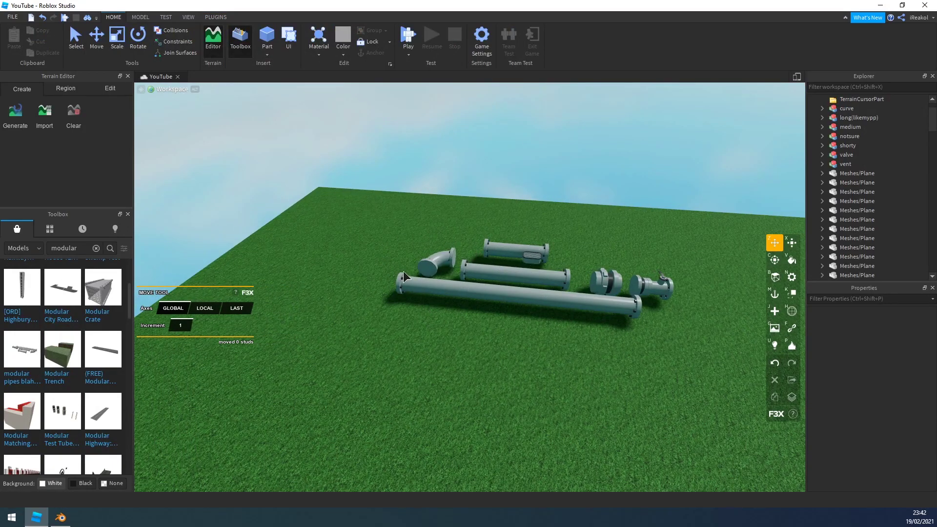
{"action": "right_click_drag", "start_coordinate": [476, 292], "coordinate": [470, 281]}
{"action": "key", "text": "a"}
{"action": "right_click_drag", "start_coordinate": [389, 253], "coordinate": [389, 253]}
{"action": "key", "text": "w"}
{"action": "left_click", "coordinate": [450, 252]}
{"action": "key", "text": "d"}
{"action": "left_click_drag", "start_coordinate": [450, 252], "coordinate": [461, 358]}
{"action": "right_click_drag", "start_coordinate": [461, 358], "coordinate": [469, 267]}
- Attach the medium pipe to the long pipe's other end and extend the run with a duplicate of it
{"action": "key", "text": "d"}
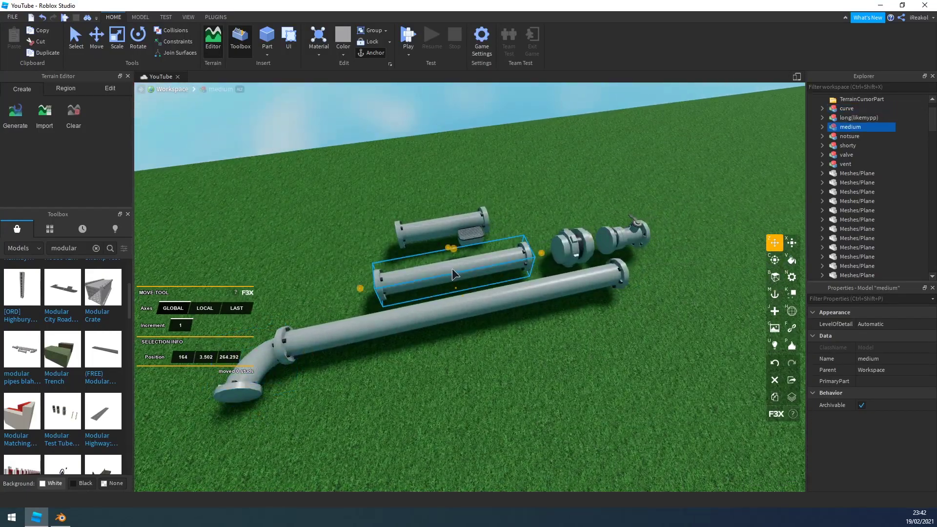
{"action": "key", "text": "d"}
{"action": "left_click_drag", "start_coordinate": [457, 271], "coordinate": [602, 352]}
{"action": "right_click_drag", "start_coordinate": [598, 271], "coordinate": [602, 351]}
{"action": "left_click_drag", "start_coordinate": [602, 352], "coordinate": [623, 372]}
{"action": "key", "text": "ctrl+d"}
{"action": "key", "text": "d"}
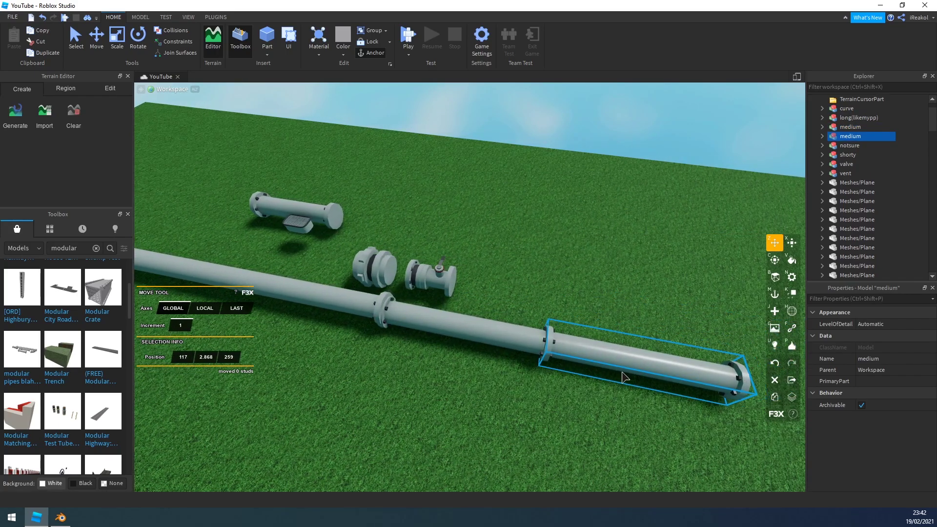
- Duplicate the valve piece and attach the copy to the end of the pipe run
{"action": "scroll", "coordinate": [453, 276], "scroll_direction": "down", "scroll_amount": 1}
{"action": "key", "text": "ctrl+d"}
{"action": "key", "text": "d"}
{"action": "left_click_drag", "start_coordinate": [437, 280], "coordinate": [530, 319]}
{"action": "right_click_drag", "start_coordinate": [478, 286], "coordinate": [530, 319]}
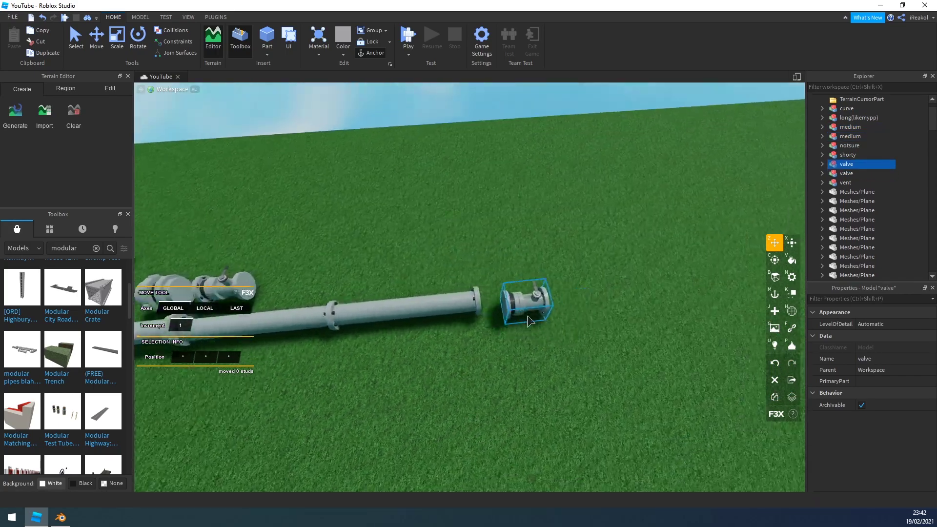
{"action": "left_click_drag", "start_coordinate": [530, 319], "coordinate": [500, 311]}
{"action": "right_click_drag", "start_coordinate": [506, 311], "coordinate": [503, 311]}
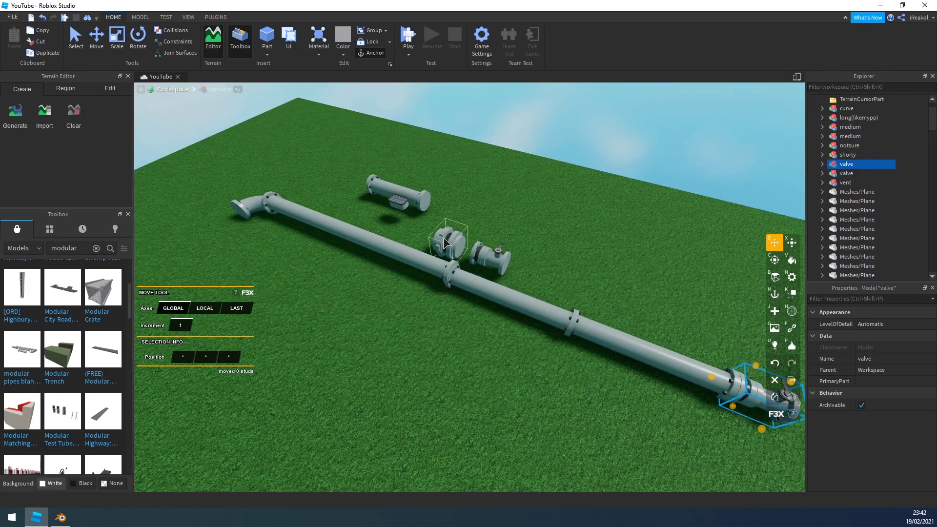
- Duplicate the curved pipe piece and move the copy next to the valve at the end of the run
{"action": "key", "text": "a"}
{"action": "left_click", "coordinate": [263, 207]}
{"action": "key", "text": "ctrl+d"}
{"action": "key", "text": "d"}
{"action": "left_click_drag", "start_coordinate": [264, 207], "coordinate": [458, 246]}
{"action": "right_click_drag", "start_coordinate": [439, 253], "coordinate": [458, 247]}
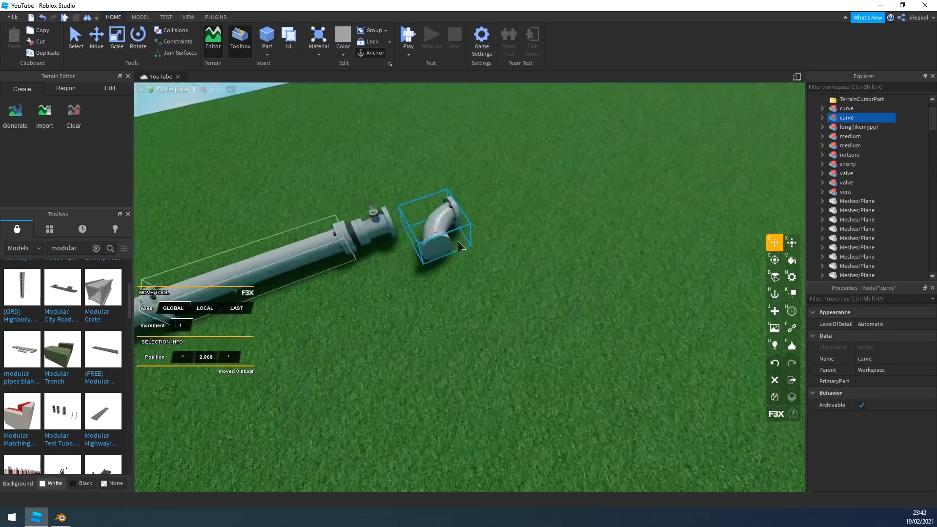
{"action": "left_click_drag", "start_coordinate": [459, 246], "coordinate": [430, 258]}
{"action": "key", "text": "c"}
{"action": "key", "text": "z"}
{"action": "key", "text": "d"}
{"action": "right_click_drag", "start_coordinate": [408, 250], "coordinate": [407, 250]}
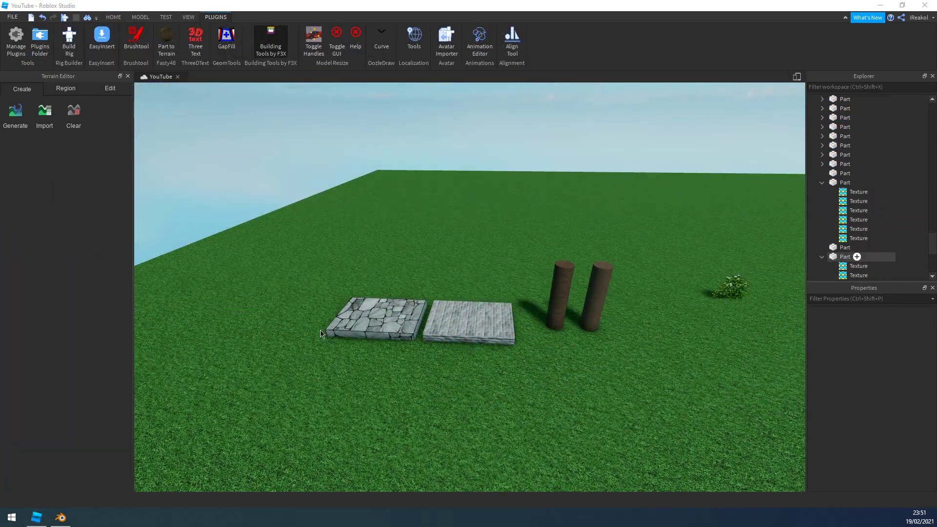
- Examine the two trunk cylinders and the brick-textured slab up close
{"action": "key", "text": "w"}
{"action": "right_click_drag", "start_coordinate": [525, 355], "coordinate": [507, 366]}
{"action": "key", "text": "d"}
{"action": "key", "text": "w"}
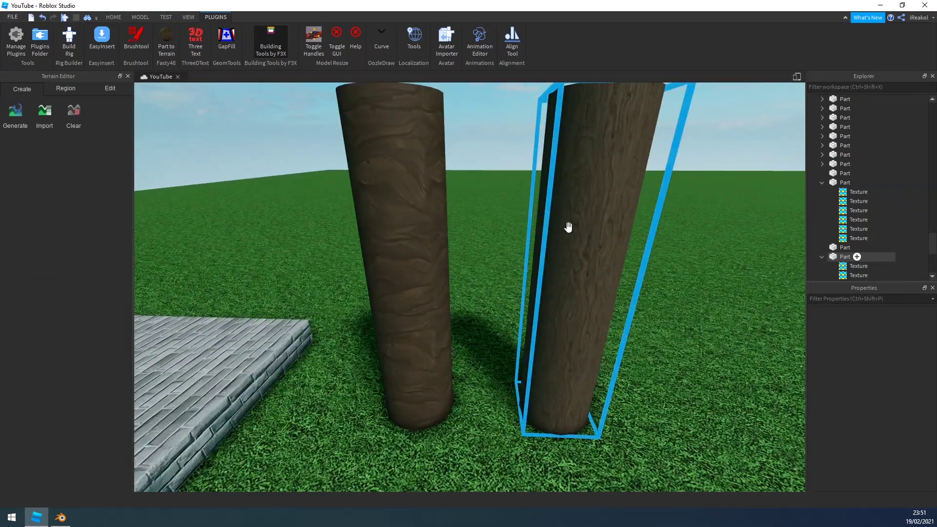
{"action": "key", "text": "s"}
{"action": "right_click_drag", "start_coordinate": [550, 244], "coordinate": [549, 245]}
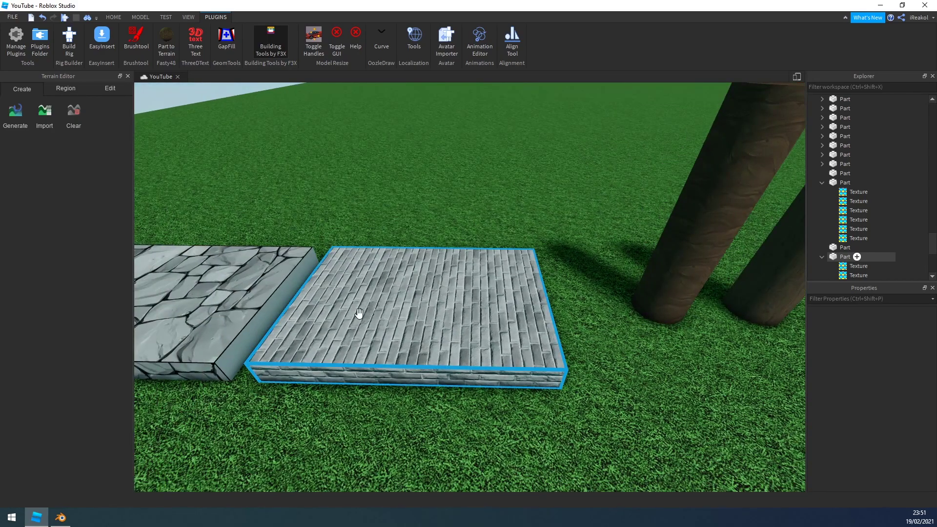
{"action": "left_click", "coordinate": [412, 294]}
{"action": "key", "text": "d"}
- Select the plain Wood cylinder to check its properties against the bark-textured cylinder, and clear the selection
{"action": "left_click", "coordinate": [622, 280]}
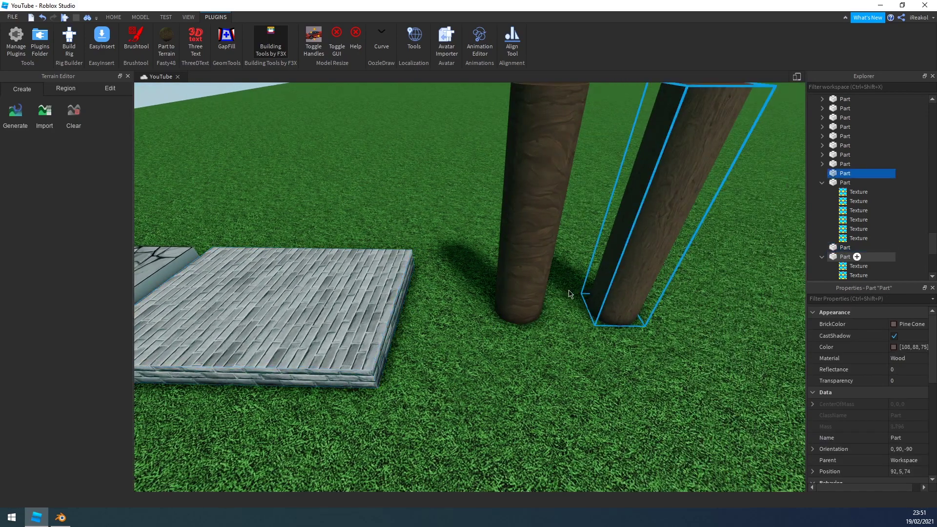
{"action": "right_click_drag", "start_coordinate": [569, 294], "coordinate": [531, 220]}
{"action": "left_click", "coordinate": [505, 246], "text": "shift"}
{"action": "left_click", "coordinate": [516, 233], "text": "shift"}
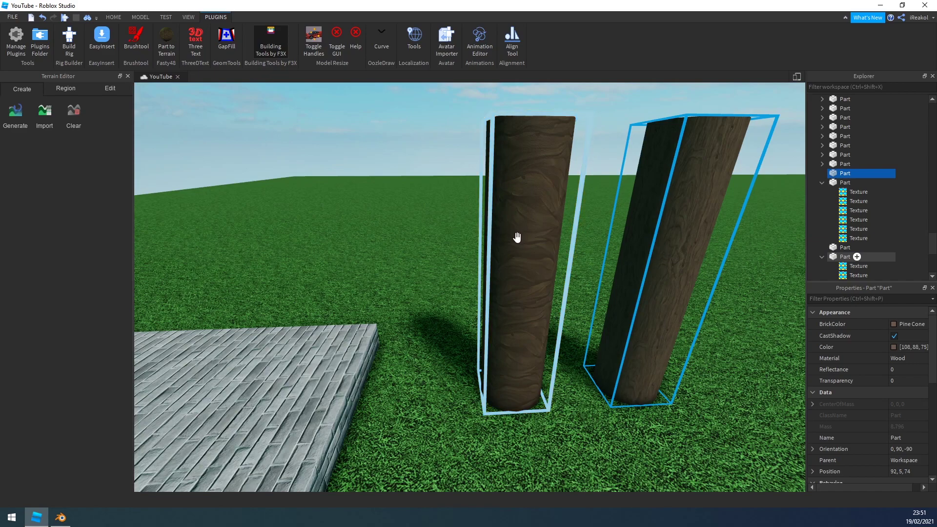
{"action": "left_click", "coordinate": [517, 259]}
{"action": "left_click", "coordinate": [426, 291]}
- Compare the custom bark texture with the built-in wood material on the two cylinders side by side
{"action": "key", "text": "d"}
{"action": "right_click_drag", "start_coordinate": [426, 292], "coordinate": [426, 291]}
{"action": "key", "text": "a"}
{"action": "key", "text": "w"}
{"action": "key", "text": "d"}
{"action": "key", "text": "s"}
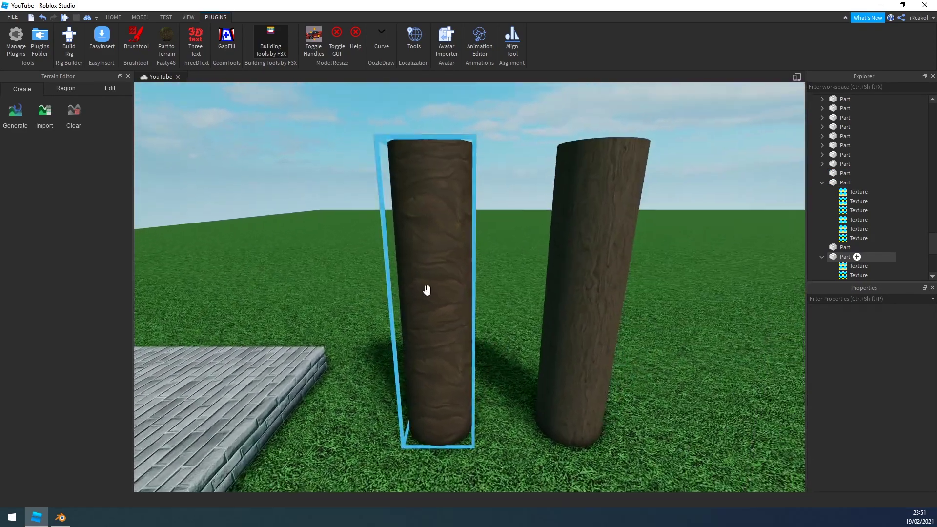
{"action": "right_click_drag", "start_coordinate": [512, 329], "coordinate": [511, 338]}
{"action": "key", "text": "d"}
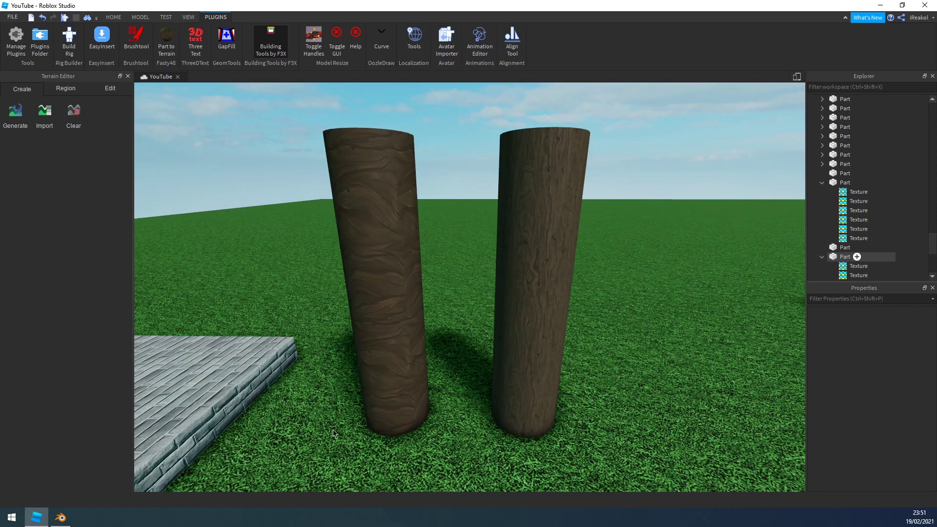
{"action": "right_click_drag", "start_coordinate": [447, 367], "coordinate": [440, 395]}
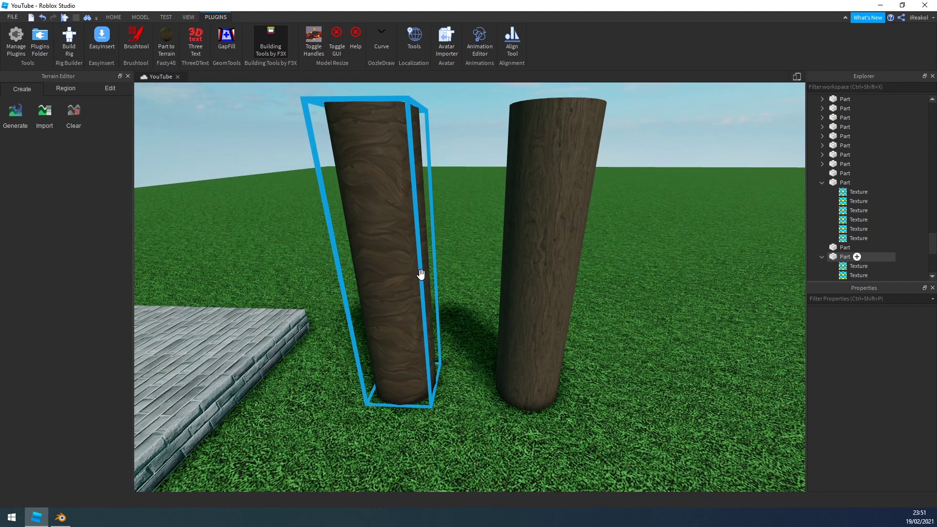
{"action": "scroll", "coordinate": [471, 312], "scroll_direction": "down", "scroll_amount": 1}
{"action": "scroll", "coordinate": [472, 308], "scroll_direction": "down", "scroll_amount": 1}
- Examine the surface of the cracked-stone slab beside the brick-textured slab
{"action": "key", "text": "a"}
{"action": "right_click_drag", "start_coordinate": [473, 318], "coordinate": [473, 320]}
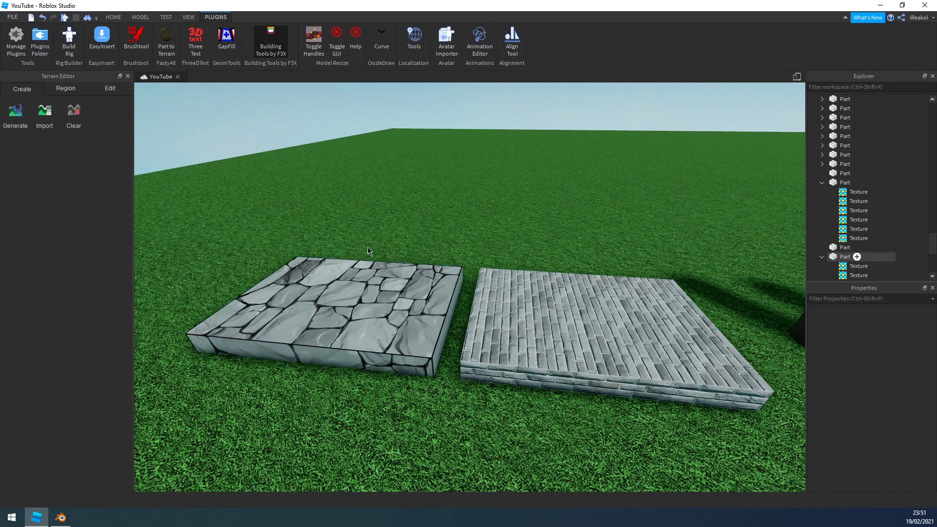
{"action": "right_click_drag", "start_coordinate": [428, 370], "coordinate": [426, 366]}
{"action": "key", "text": "d"}
{"action": "right_click_drag", "start_coordinate": [420, 299], "coordinate": [434, 235]}
{"action": "scroll", "coordinate": [420, 299], "scroll_direction": "up", "scroll_amount": 2}
{"action": "scroll", "coordinate": [382, 201], "scroll_direction": "down", "scroll_amount": 3}
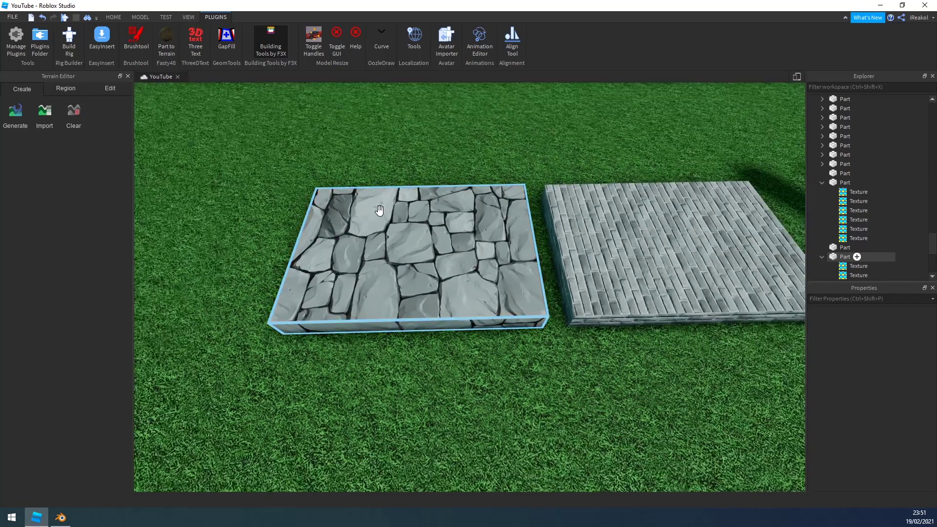
{"action": "scroll", "coordinate": [388, 267], "scroll_direction": "down", "scroll_amount": 2}
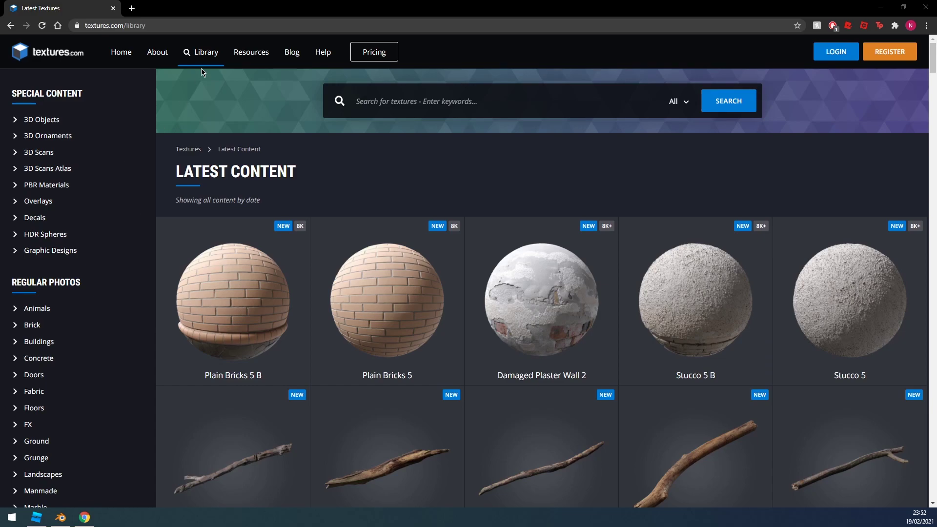
- Check the textures.com library address in Chrome and look through its Regular Photos categories
{"action": "left_click", "coordinate": [144, 25]}
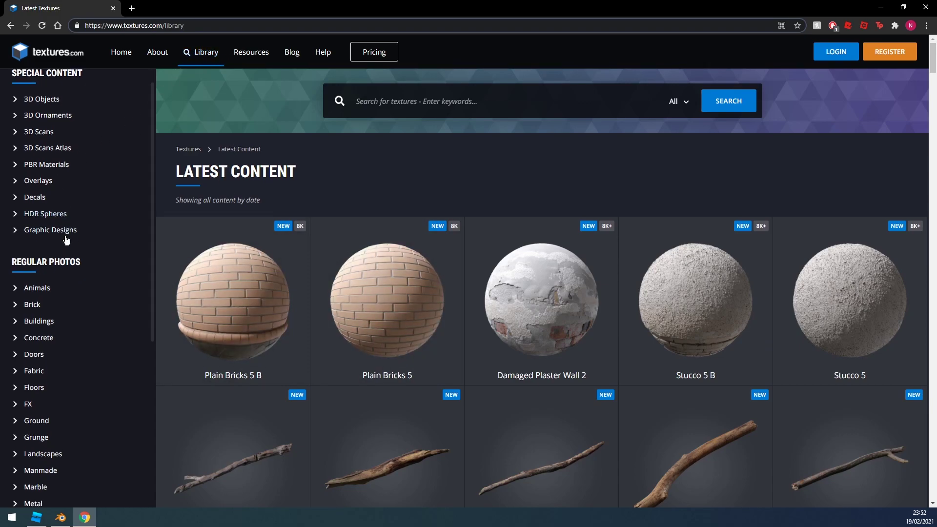
{"action": "scroll", "coordinate": [43, 179], "scroll_direction": "down", "scroll_amount": 2}
{"action": "scroll", "coordinate": [30, 248], "scroll_direction": "down", "scroll_amount": 2}
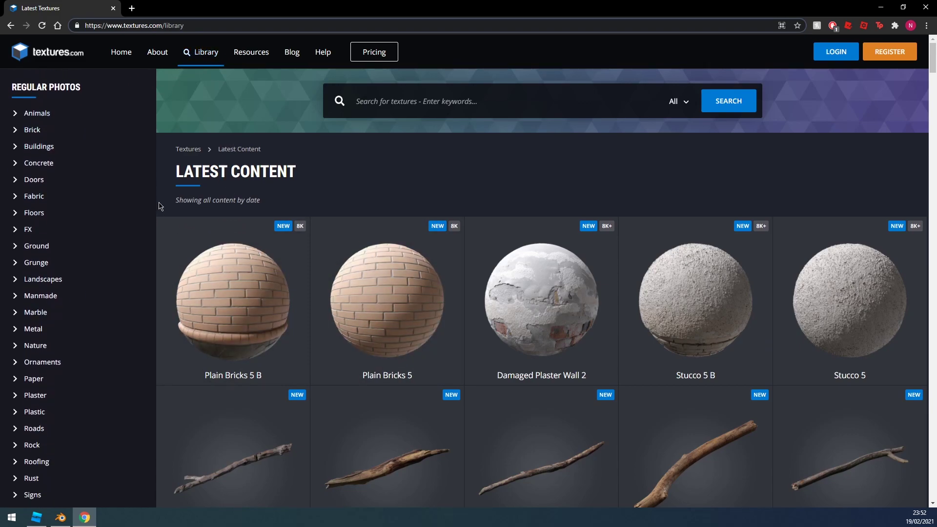
- Look over the latest textures and open the Concrete category under Regular Photos
{"action": "left_click_drag", "start_coordinate": [154, 208], "coordinate": [154, 216]}
{"action": "scroll", "coordinate": [341, 187], "scroll_direction": "down", "scroll_amount": 1}
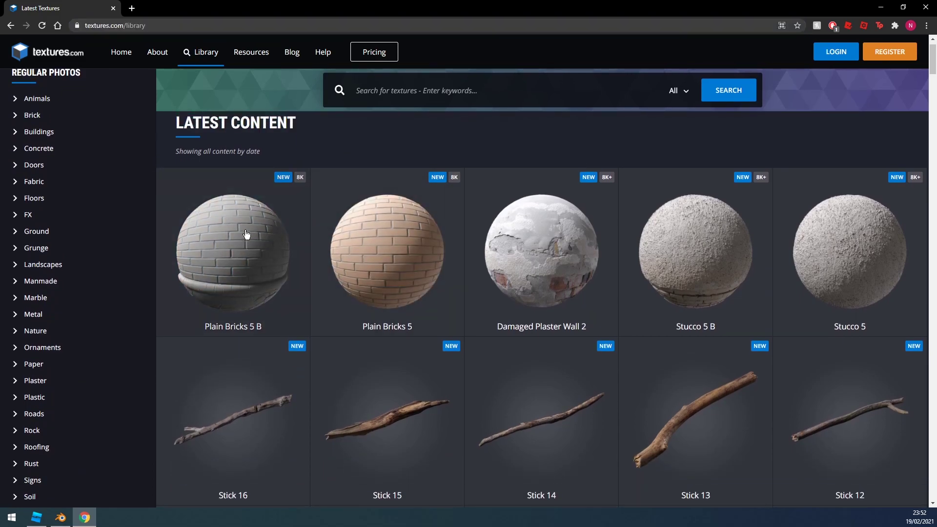
{"action": "scroll", "coordinate": [220, 269], "scroll_direction": "down", "scroll_amount": 2}
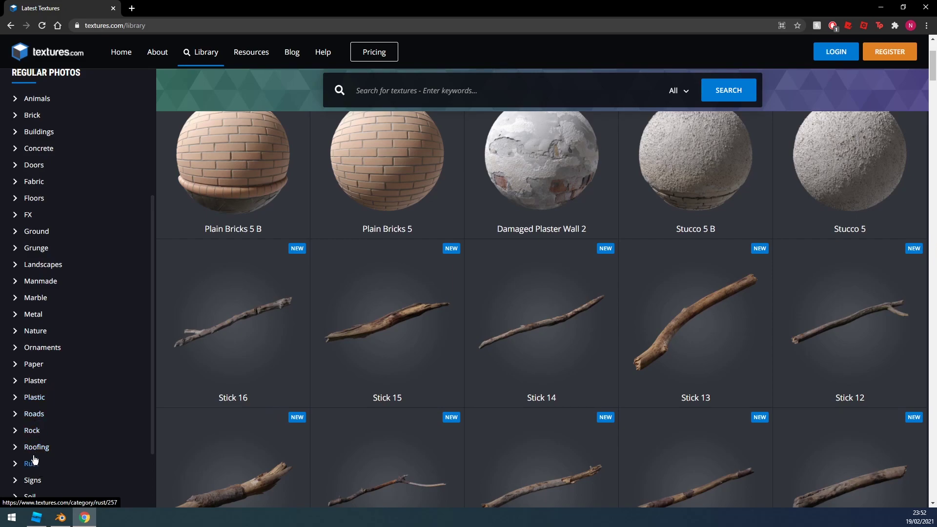
{"action": "scroll", "coordinate": [34, 341], "scroll_direction": "up", "scroll_amount": 2}
{"action": "left_click", "coordinate": [34, 249]}
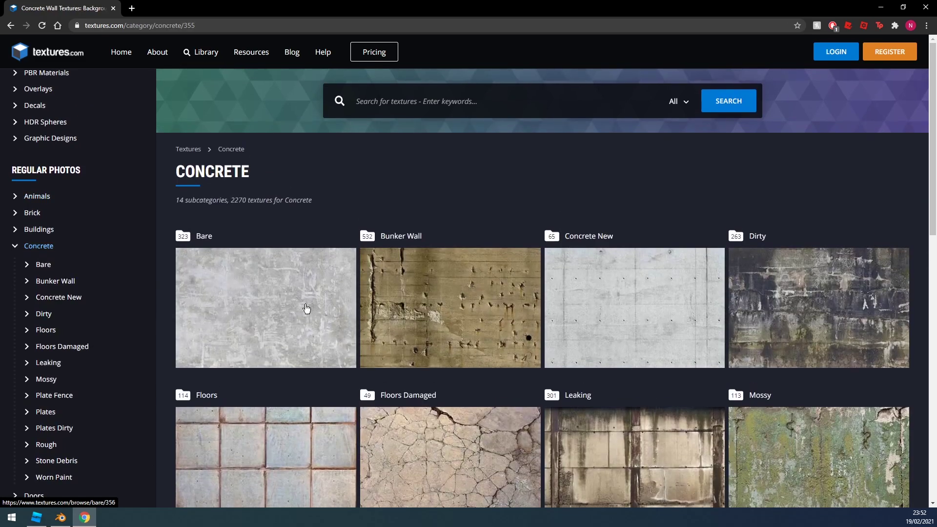
- Look through the Concrete subcategories, such as Floors Damaged, Mossy and Rough
{"action": "scroll", "coordinate": [335, 289], "scroll_direction": "down", "scroll_amount": 2}
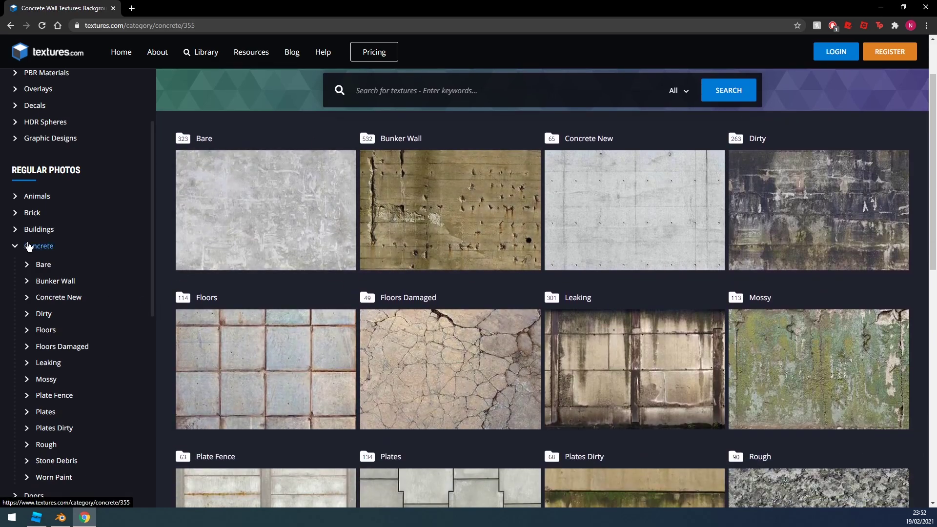
{"action": "scroll", "coordinate": [188, 272], "scroll_direction": "down", "scroll_amount": 2}
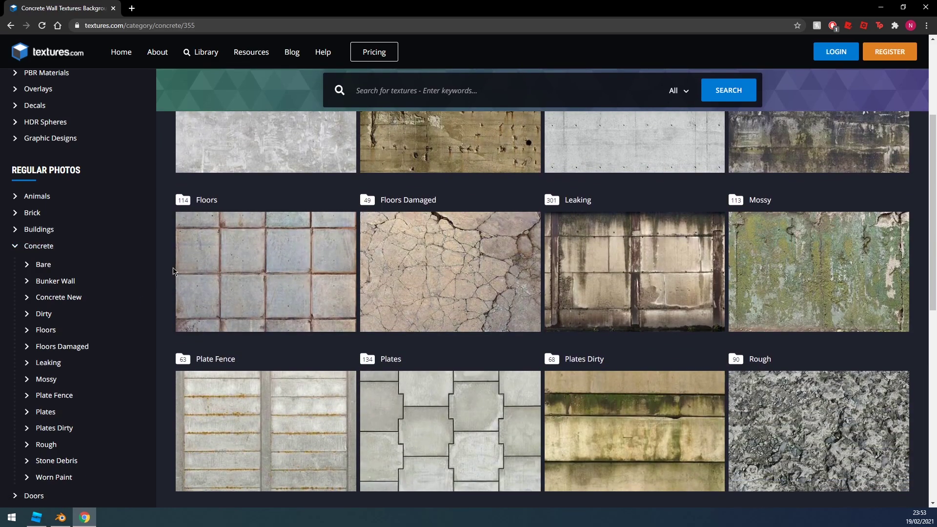
{"action": "scroll", "coordinate": [154, 249], "scroll_direction": "up", "scroll_amount": 1}
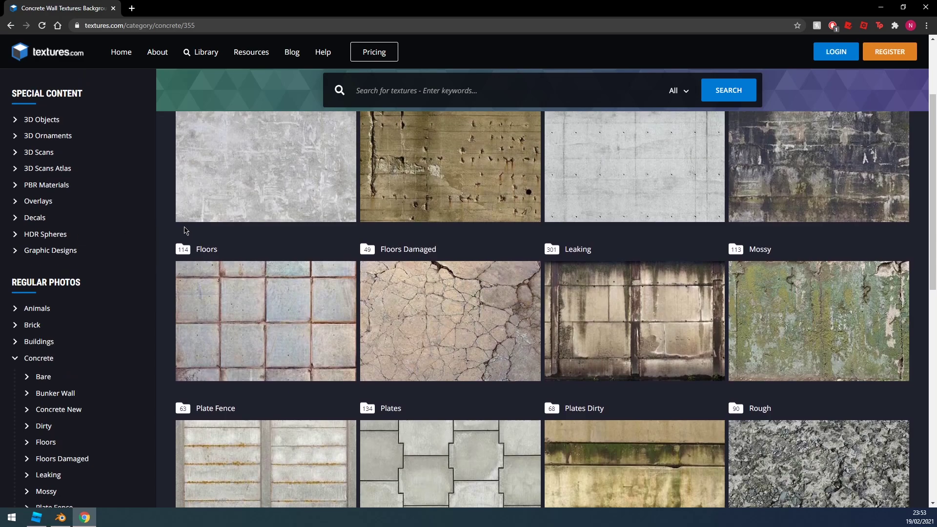
{"action": "scroll", "coordinate": [214, 256], "scroll_direction": "up", "scroll_amount": 3}
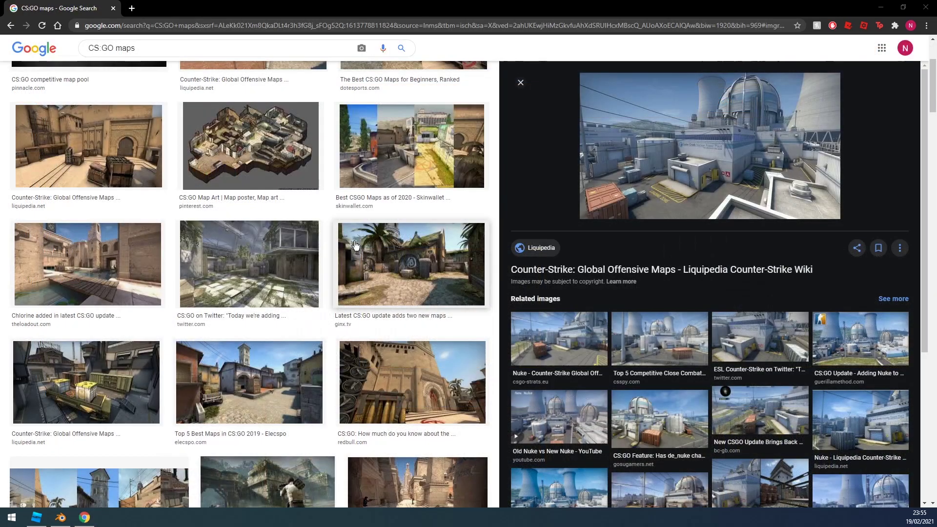
- Look through the Google Images results for CS:GO maps as references for map environments
{"action": "scroll", "coordinate": [330, 208], "scroll_direction": "up", "scroll_amount": 3}
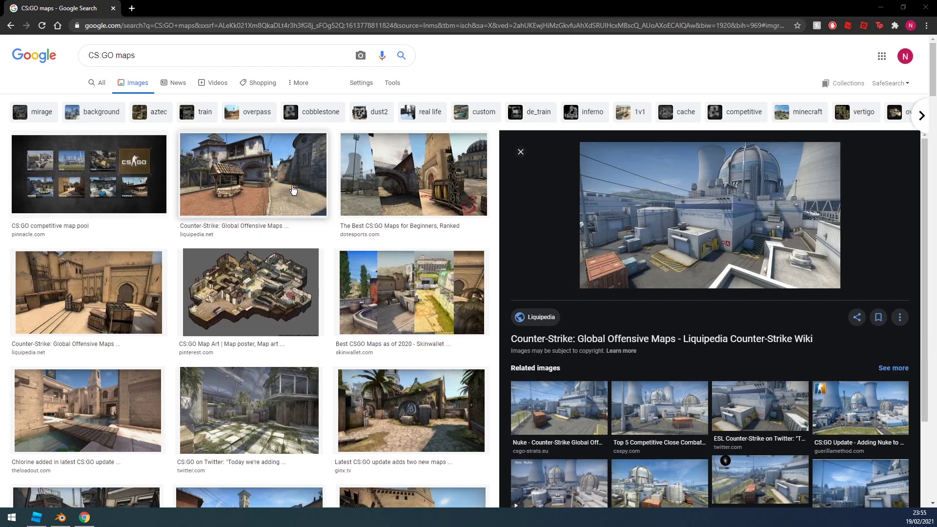
{"action": "scroll", "coordinate": [247, 184], "scroll_direction": "down", "scroll_amount": 2}
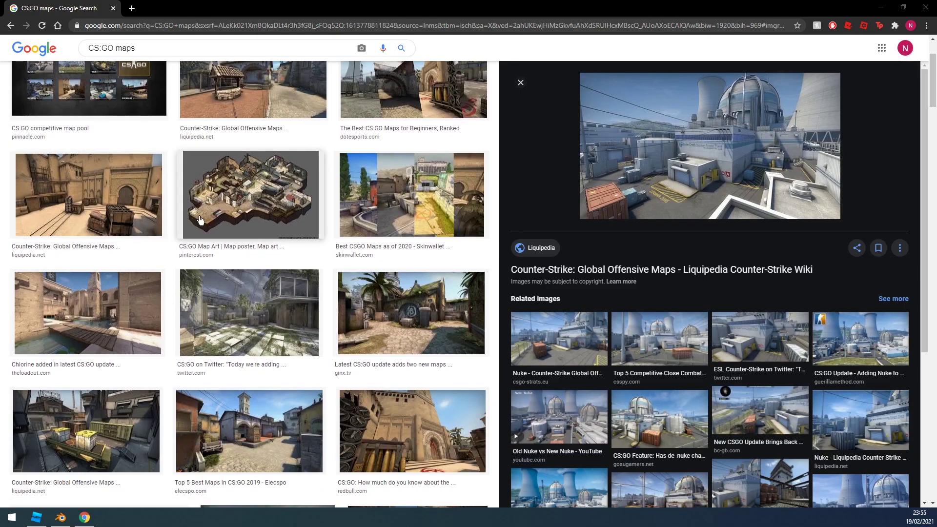
{"action": "scroll", "coordinate": [266, 240], "scroll_direction": "down", "scroll_amount": 1}
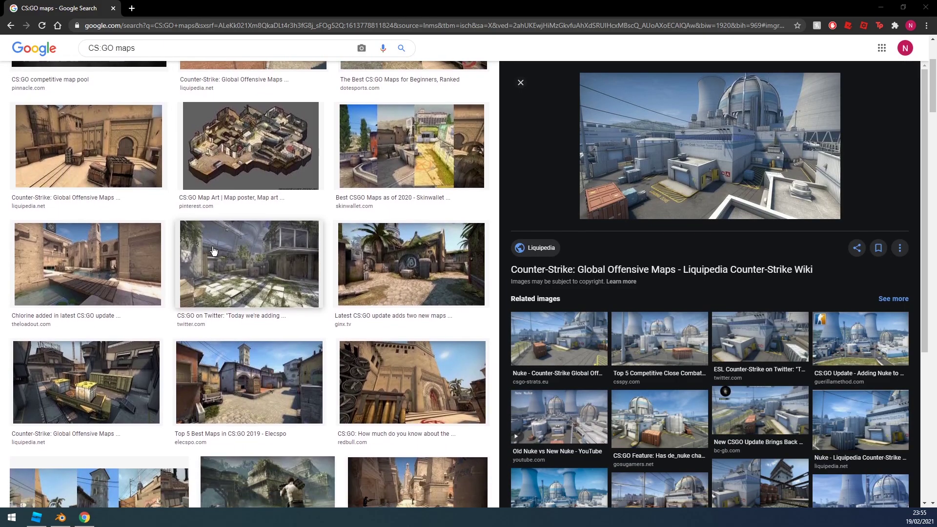
{"action": "scroll", "coordinate": [171, 210], "scroll_direction": "down", "scroll_amount": 7}
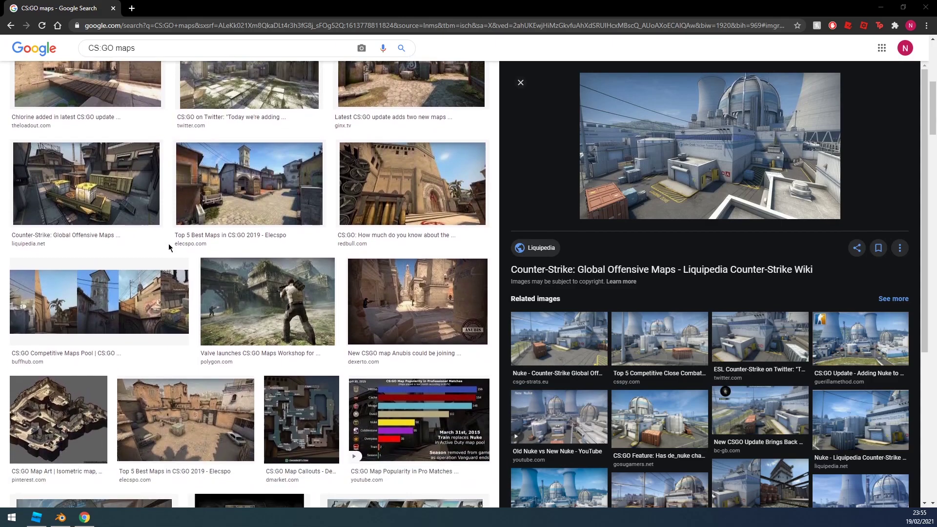
{"action": "scroll", "coordinate": [117, 225], "scroll_direction": "down", "scroll_amount": 2}
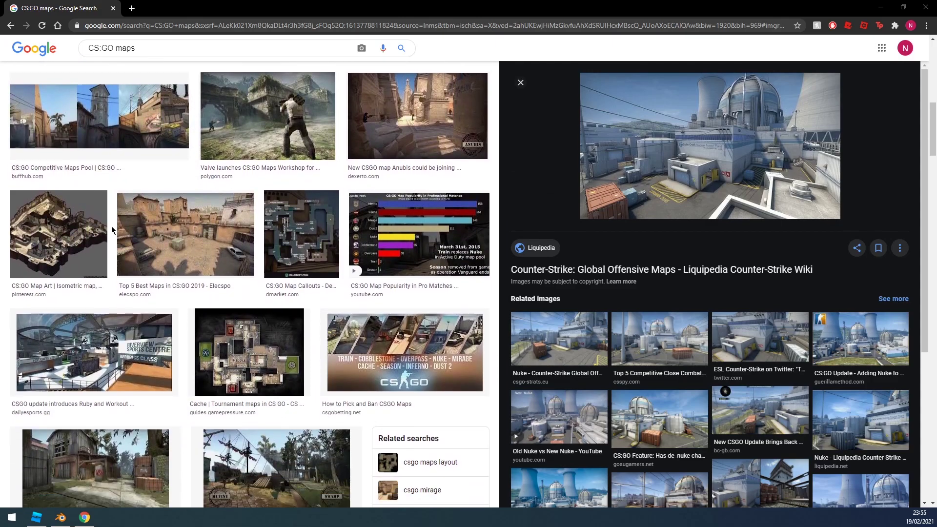
{"action": "scroll", "coordinate": [191, 252], "scroll_direction": "down", "scroll_amount": 4}
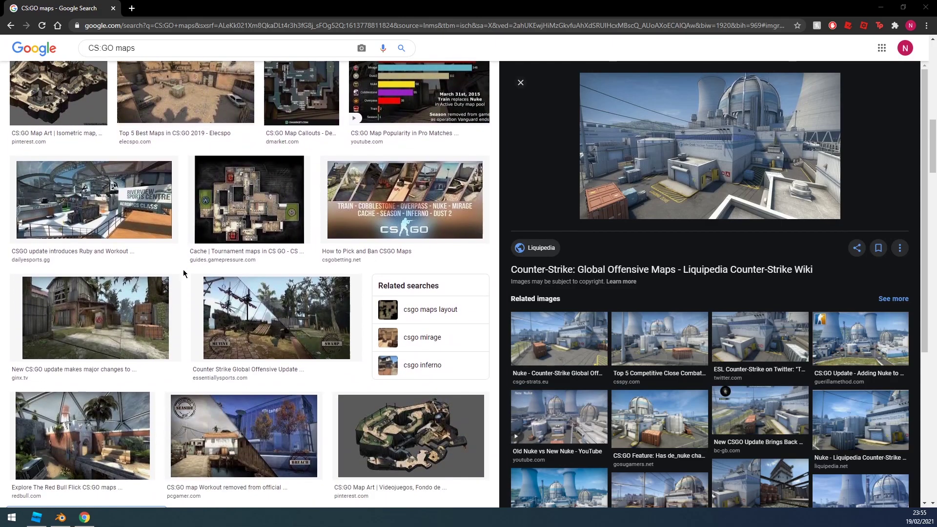
{"action": "scroll", "coordinate": [155, 313], "scroll_direction": "down", "scroll_amount": 4}
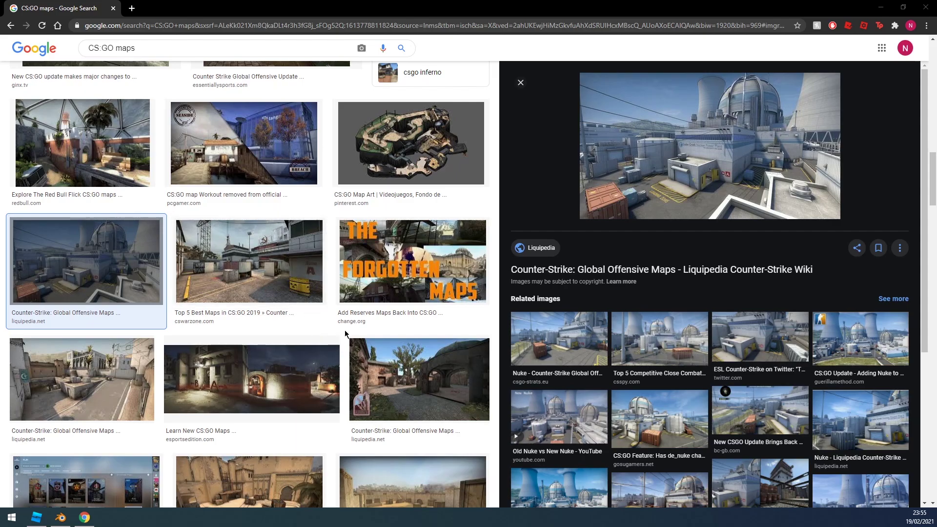
{"action": "scroll", "coordinate": [342, 337], "scroll_direction": "down", "scroll_amount": 3}
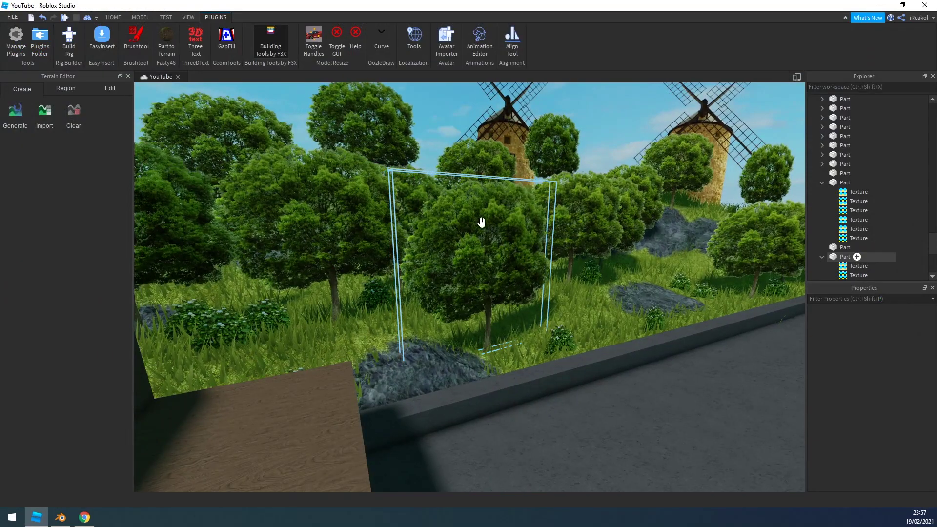
- Switch to Roblox Studio and examine the hillside trees, rocks and windmills beyond the paved courtyard
{"action": "key", "text": "s"}
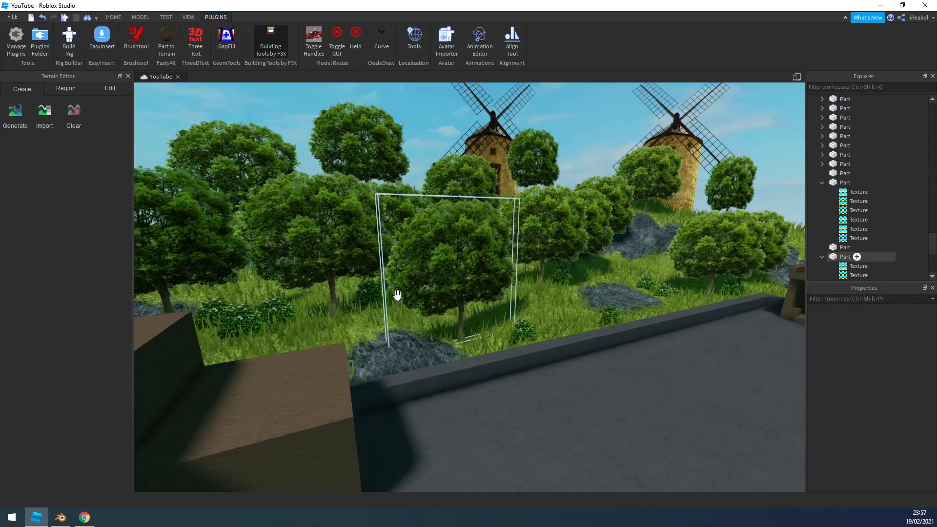
{"action": "right_click_drag", "start_coordinate": [395, 294], "coordinate": [421, 257]}
{"action": "key", "text": "d"}
{"action": "key", "text": "s"}
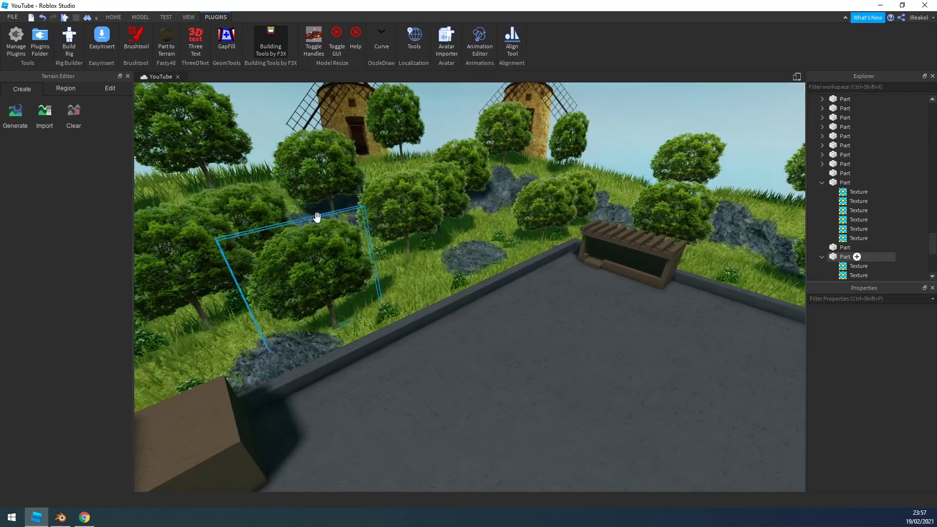
- Inspect the whole floating island from outside, including its outer edge and the back of the tree-covered hill
{"action": "right_click_drag", "start_coordinate": [529, 211], "coordinate": [476, 236]}
{"action": "key", "text": "s"}
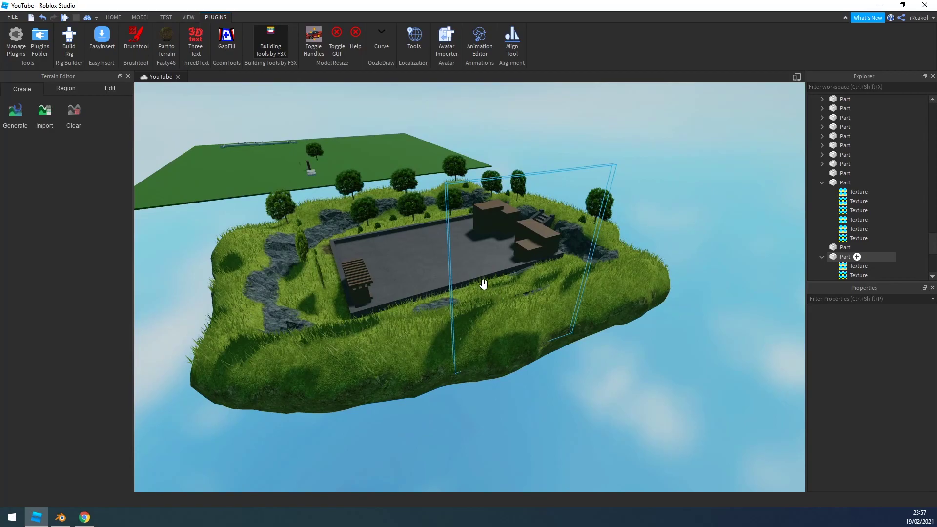
{"action": "scroll", "coordinate": [483, 284], "scroll_direction": "up", "scroll_amount": 10}
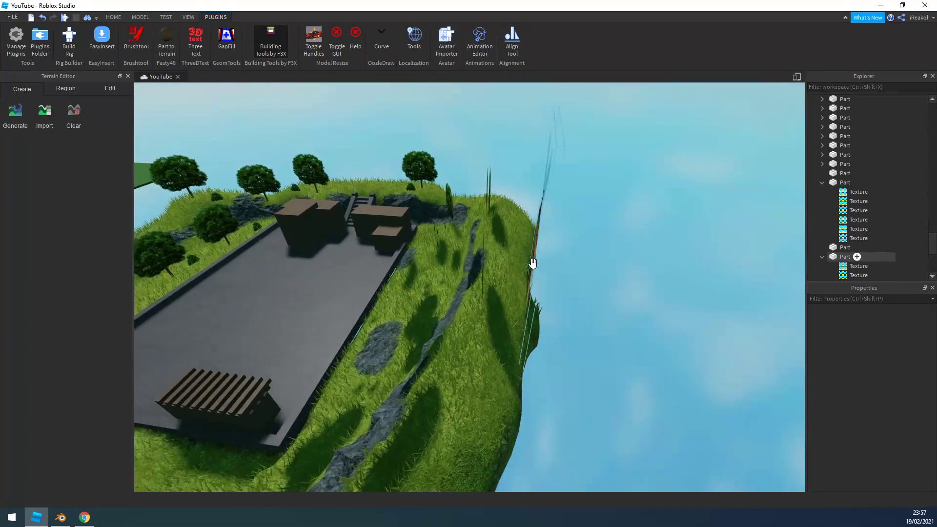
{"action": "key", "text": "a"}
{"action": "right_click_drag", "start_coordinate": [533, 262], "coordinate": [485, 269]}
{"action": "key", "text": "w"}
{"action": "scroll", "coordinate": [485, 270], "scroll_direction": "down", "scroll_amount": 6}
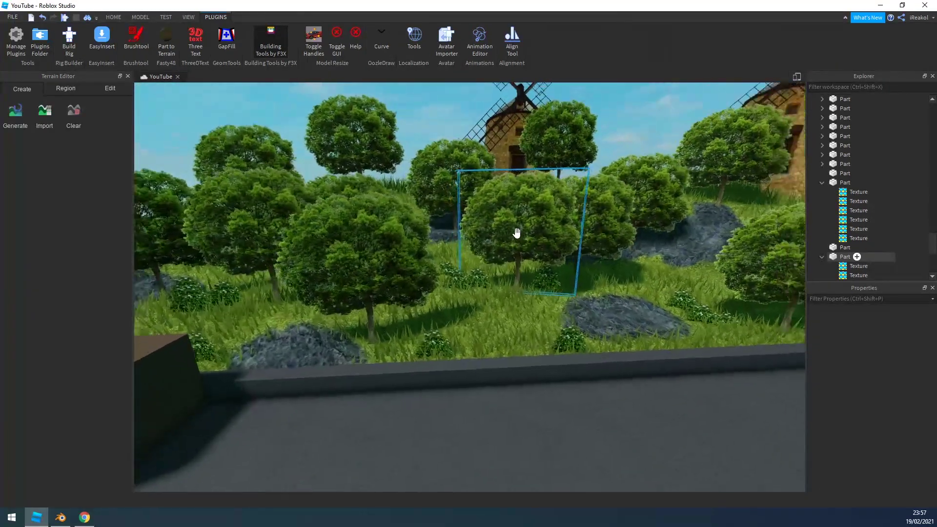
- Compare the hillside trees and rocks up close with the full courtyard view against the windmills
{"action": "scroll", "coordinate": [439, 223], "scroll_direction": "up", "scroll_amount": 3}
{"action": "right_click_drag", "start_coordinate": [440, 223], "coordinate": [458, 286]}
{"action": "key", "text": "a"}
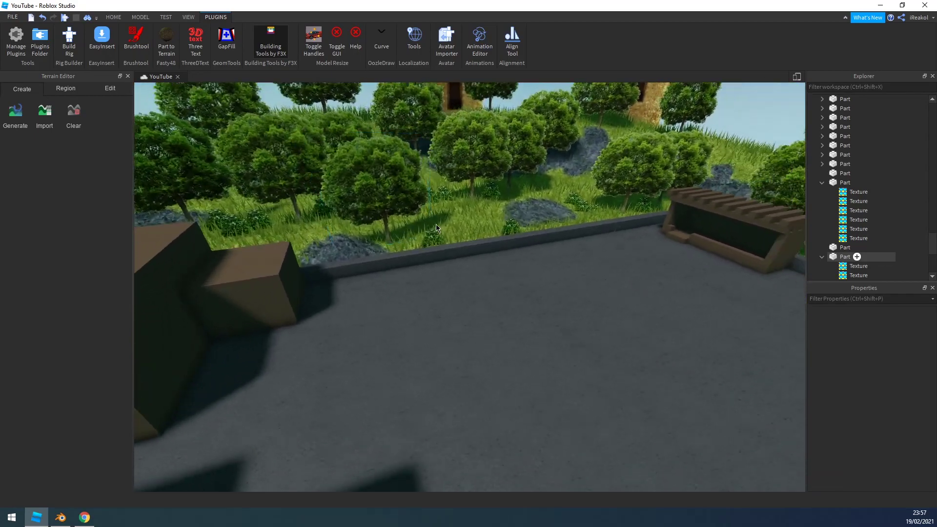
{"action": "scroll", "coordinate": [458, 286], "scroll_direction": "down", "scroll_amount": 2}
{"action": "key", "text": "d"}
{"action": "key", "text": "a"}
{"action": "key", "text": "w"}
{"action": "key", "text": "a"}
{"action": "right_click_drag", "start_coordinate": [427, 178], "coordinate": [400, 198]}
{"action": "right_click_drag", "start_coordinate": [432, 161], "coordinate": [392, 244]}
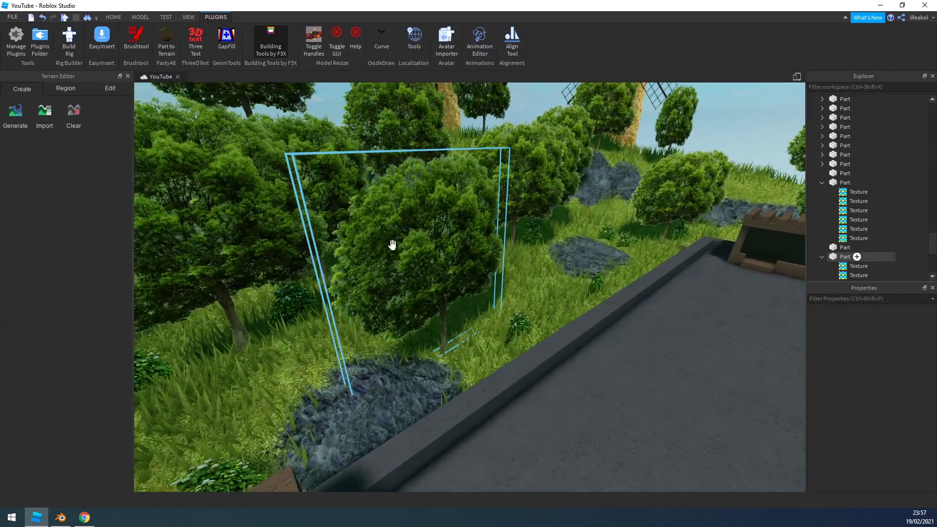
{"action": "right_click_drag", "start_coordinate": [386, 319], "coordinate": [424, 178]}
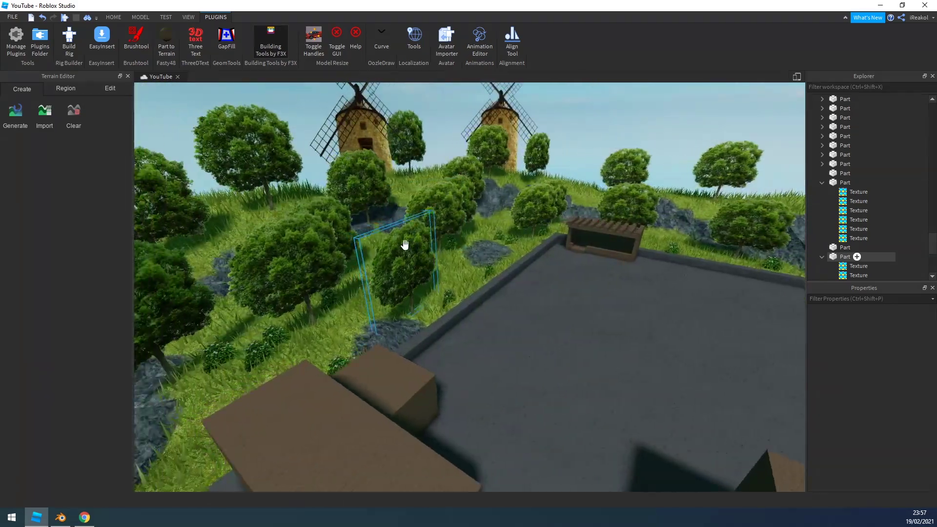
{"action": "right_click_drag", "start_coordinate": [402, 245], "coordinate": [423, 242]}
{"action": "key", "text": "s"}
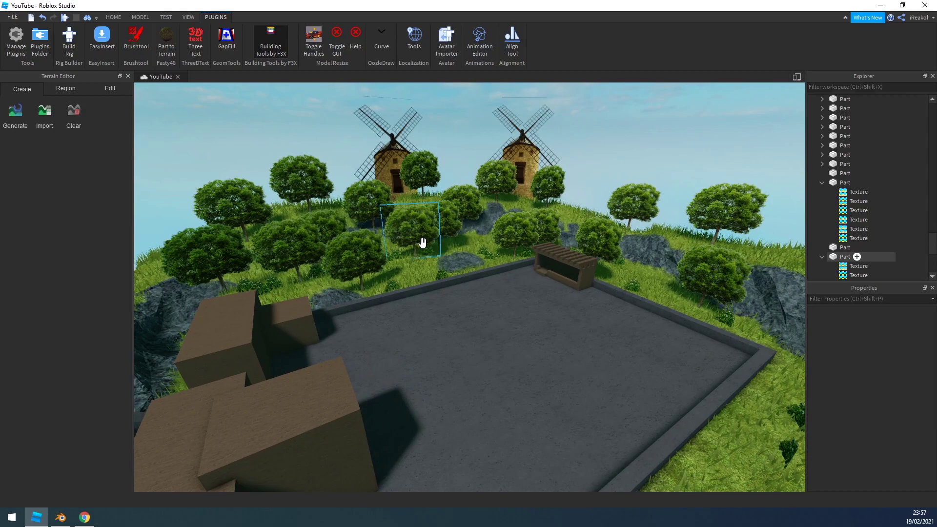